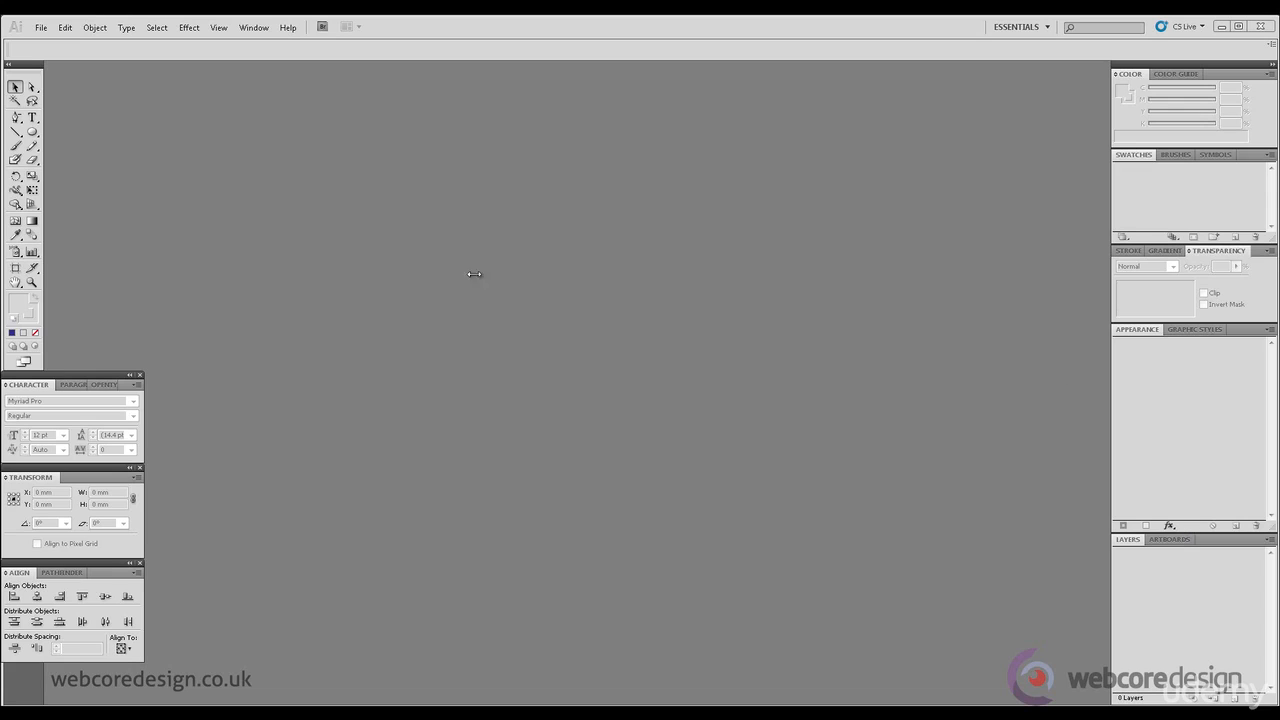
Create a single-artboard A4 landscape document, 297 × 210 mm, in CMYK colour mode at 300 ppi.
click(42, 28)
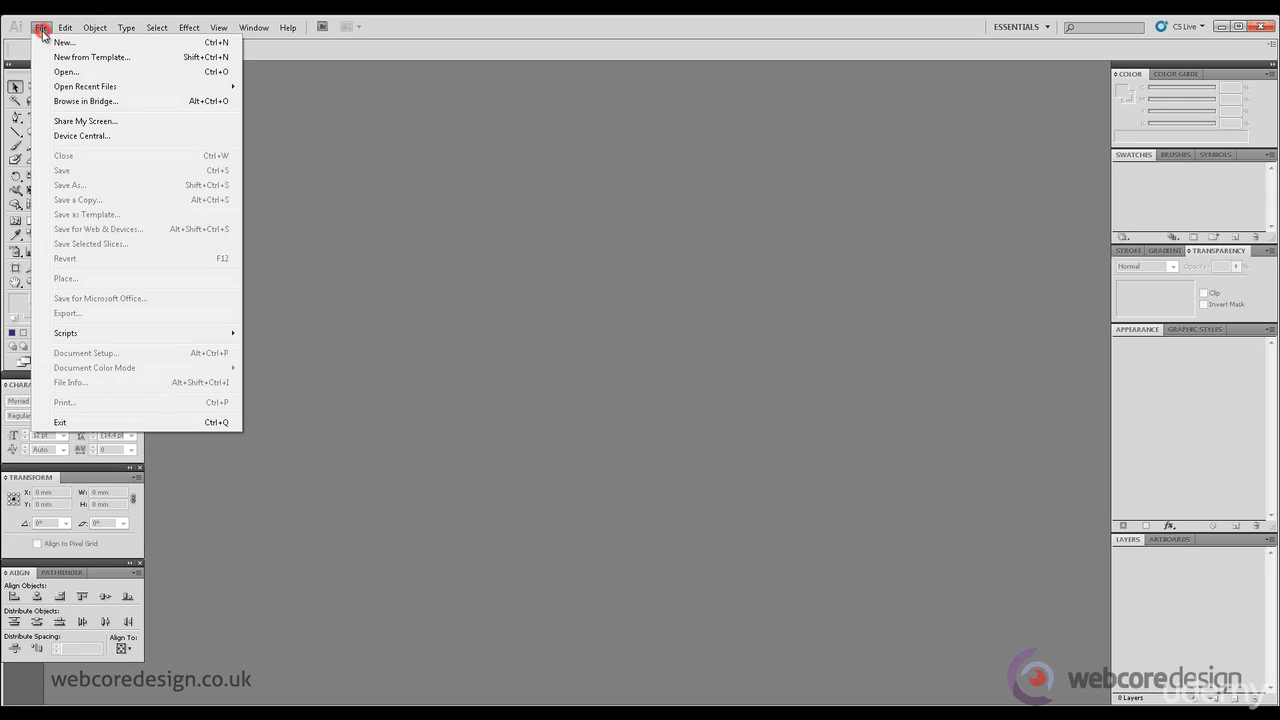
click(57, 40)
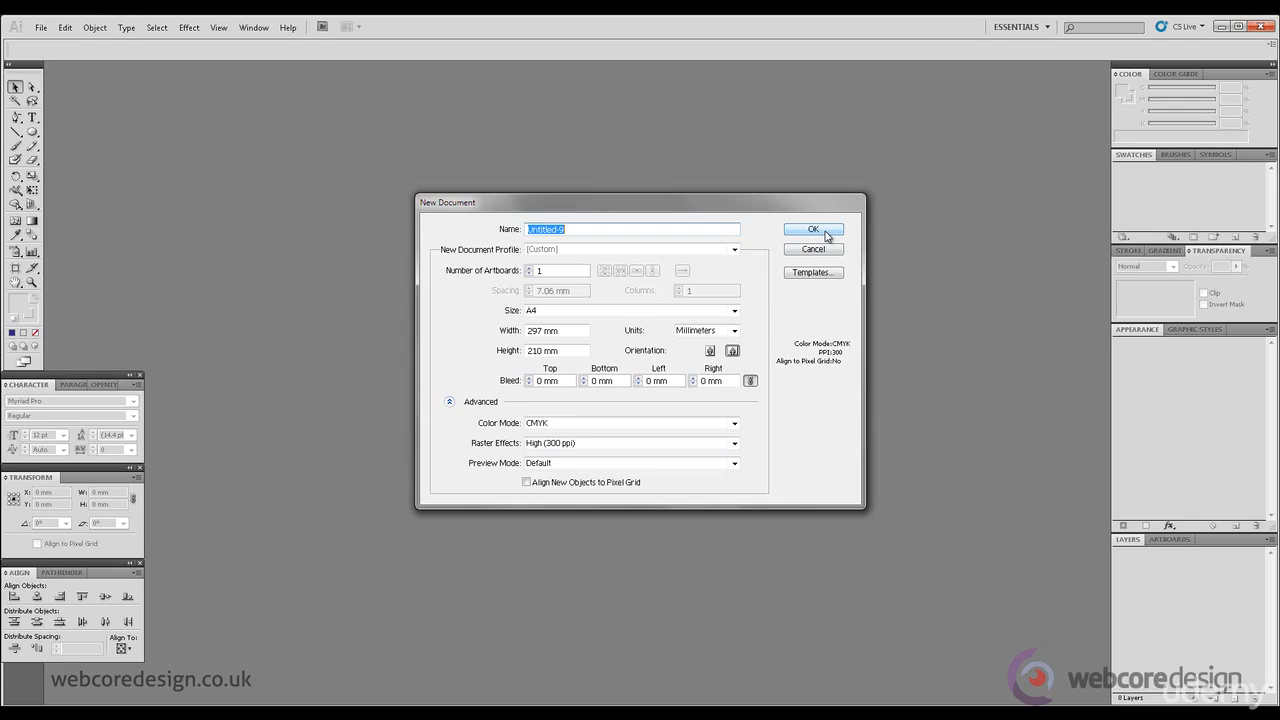
click(734, 424)
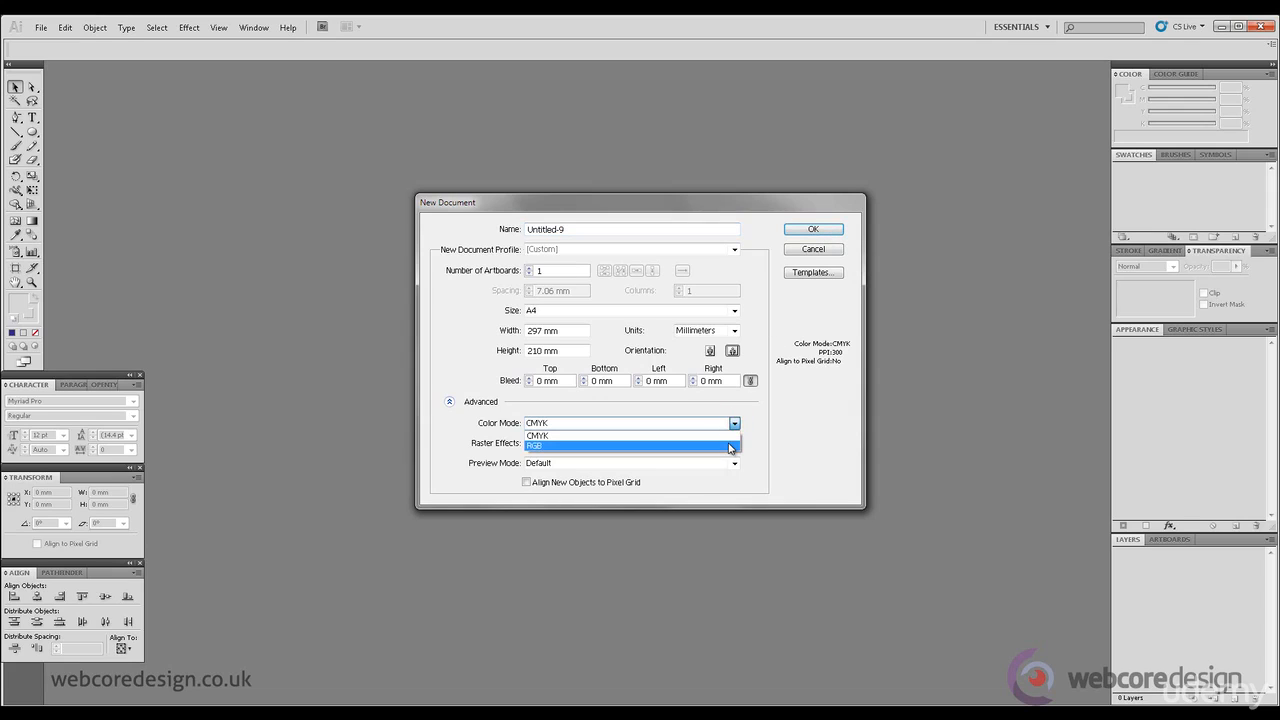
click(783, 422)
click(820, 231)
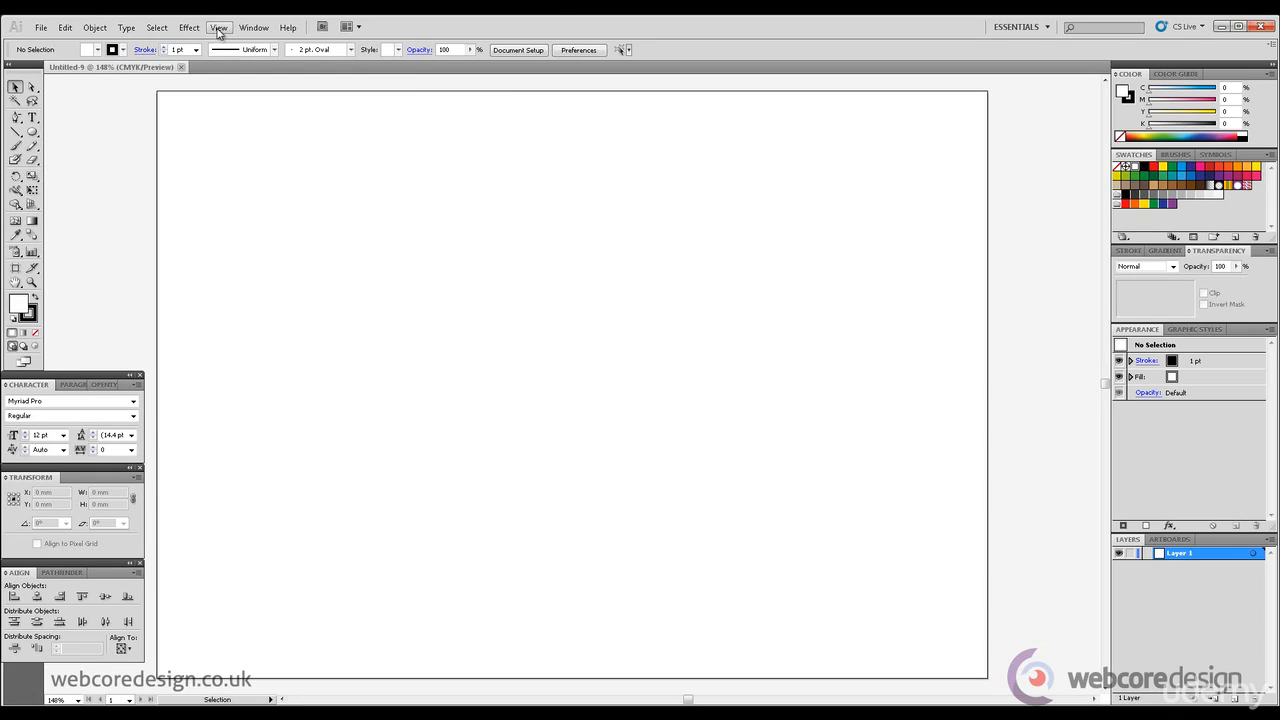
Hide the artboard outline and paste the copied group of labelled Cyan, Magenta, Yellow and Black circles.
click(218, 27)
click(308, 226)
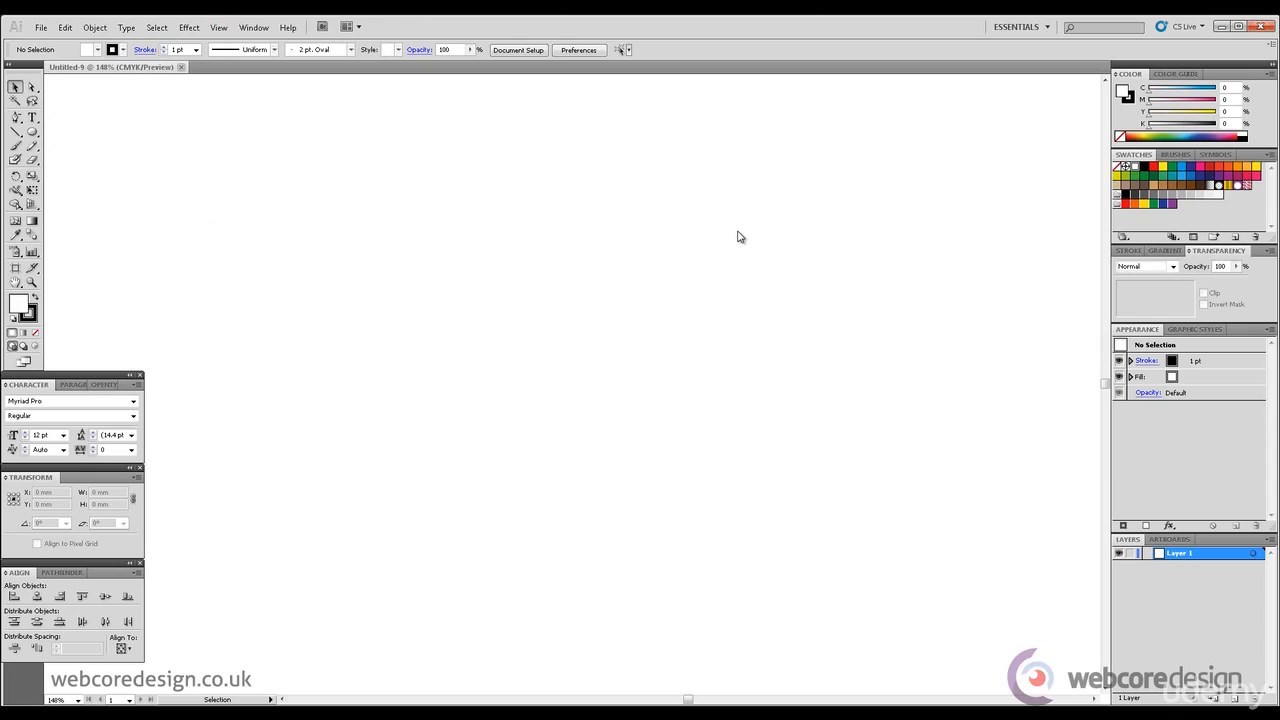
key(ctrl+v)
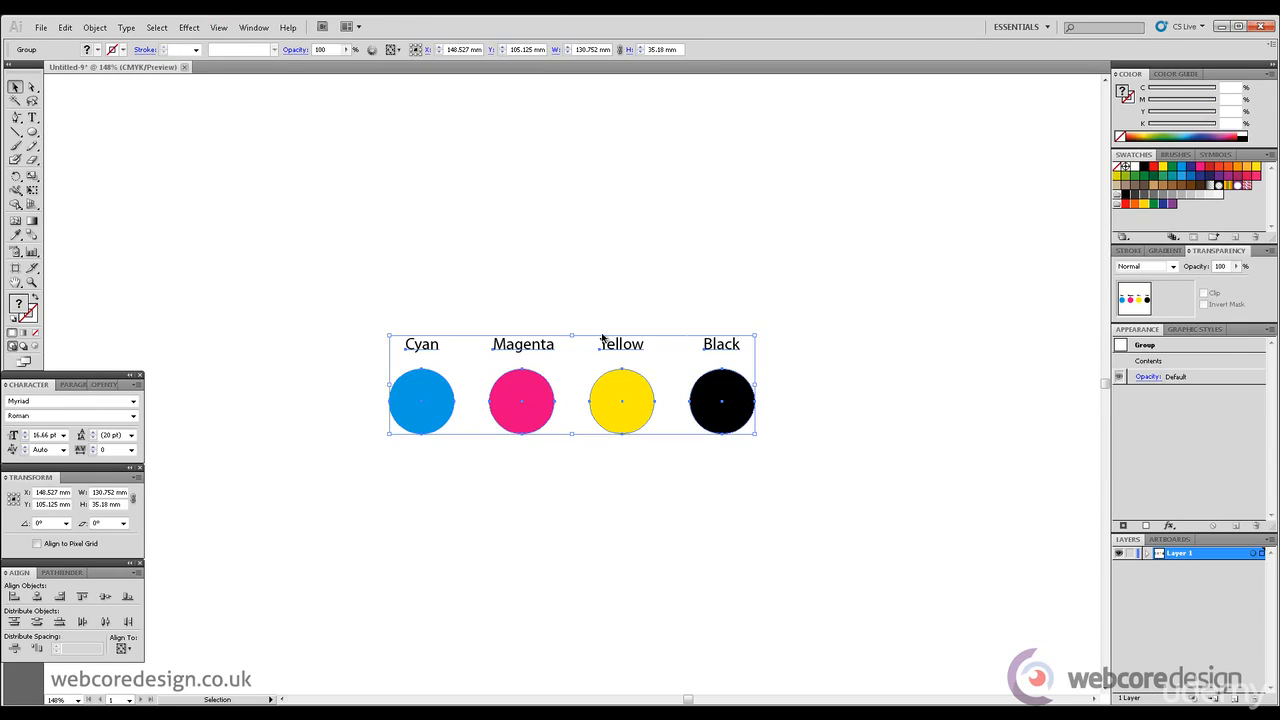
click(819, 243)
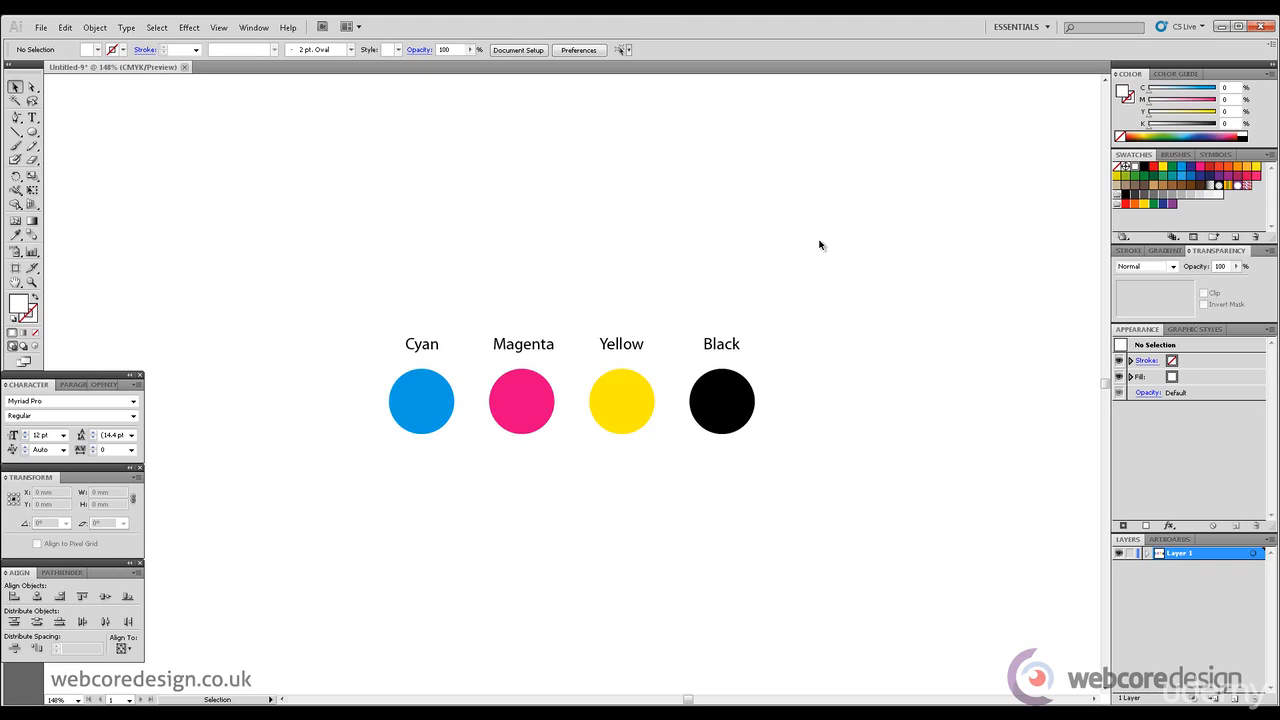
Examine the CMYK fill values of the cyan, magenta, yellow and black circles one by one.
click(31, 87)
click(421, 424)
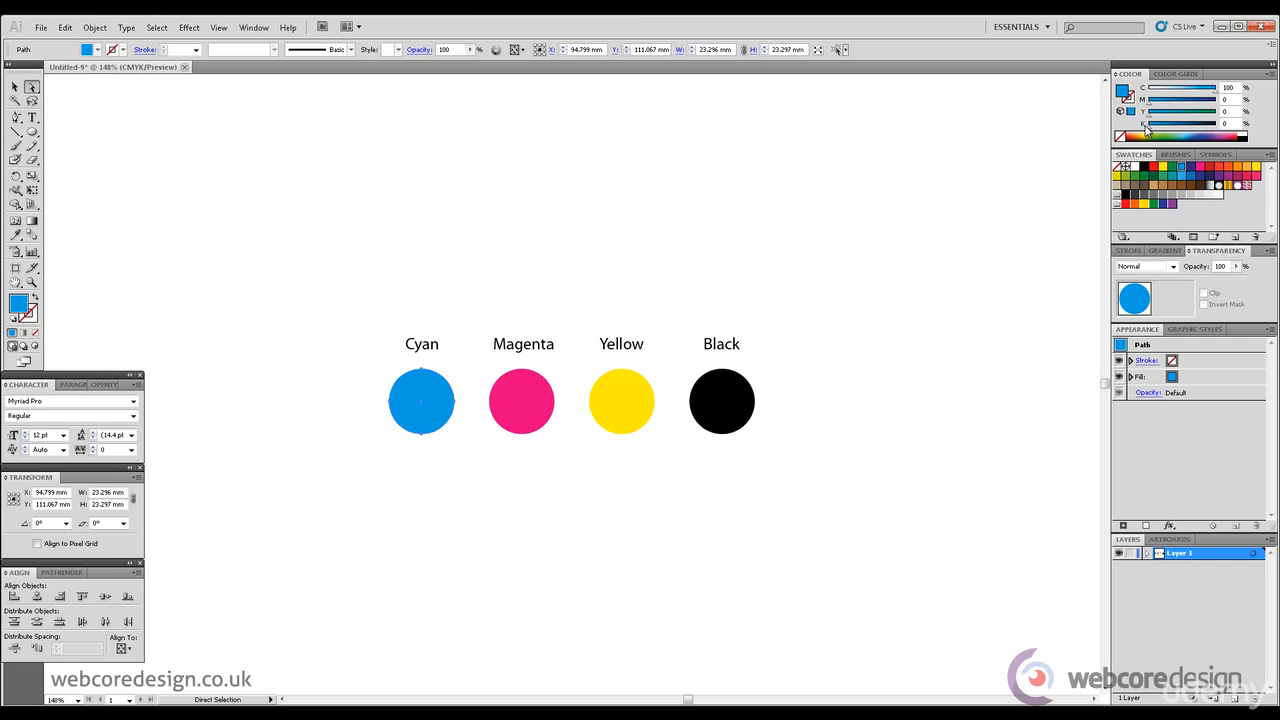
click(537, 399)
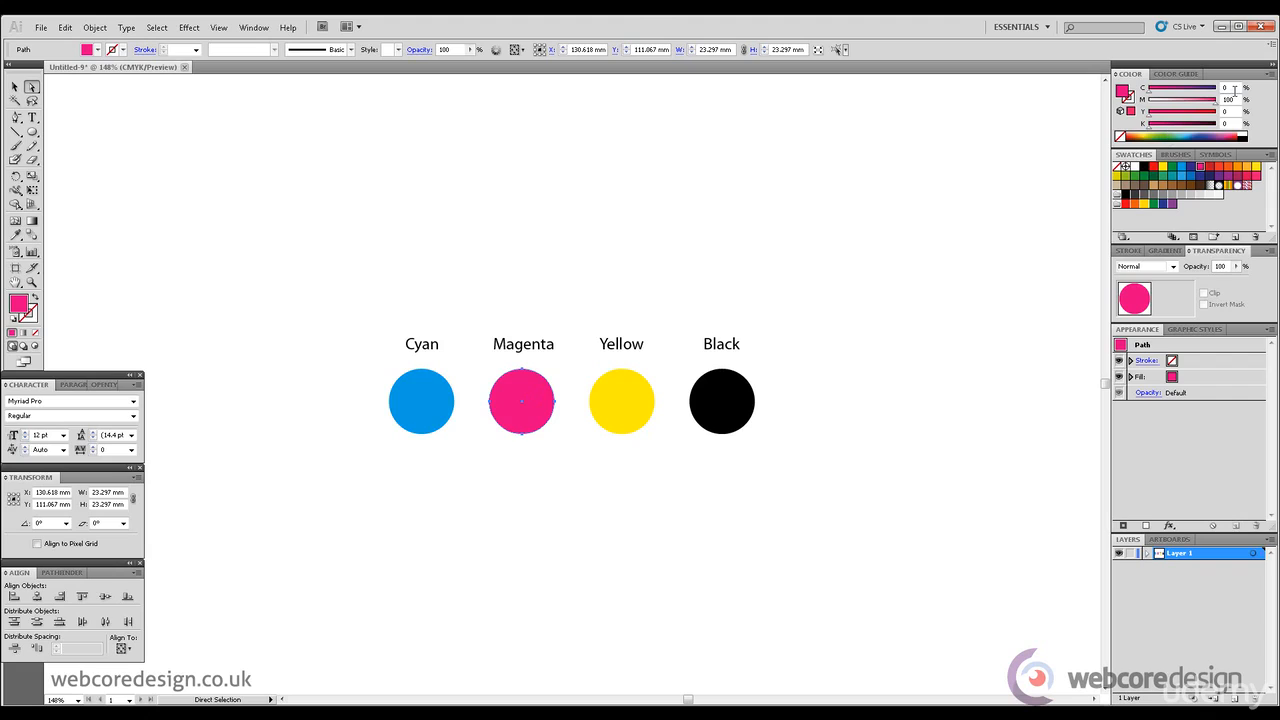
click(643, 408)
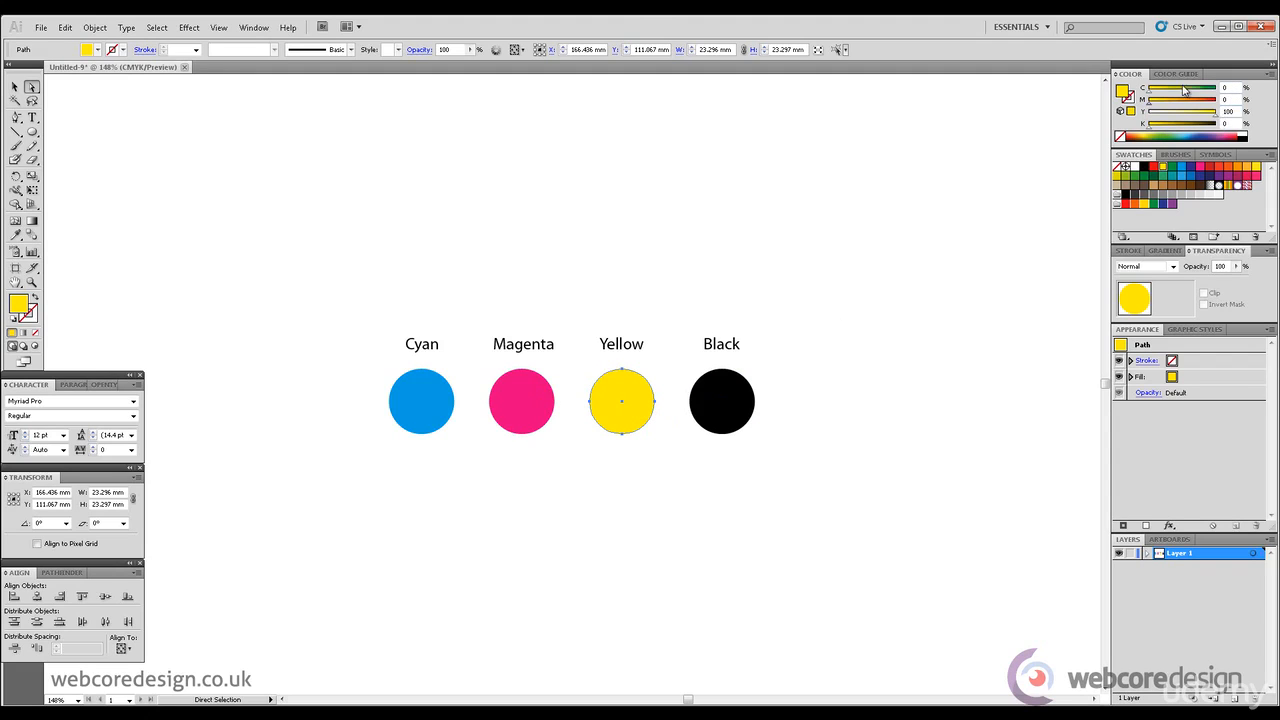
click(728, 405)
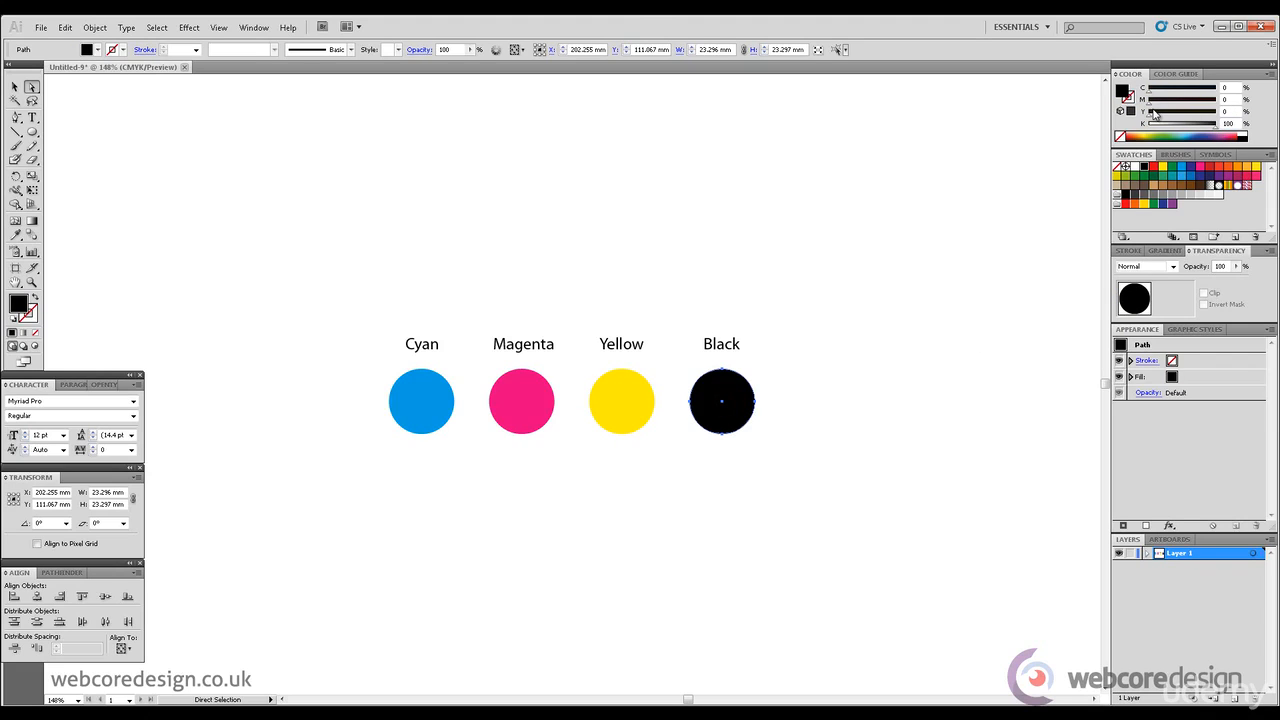
click(842, 293)
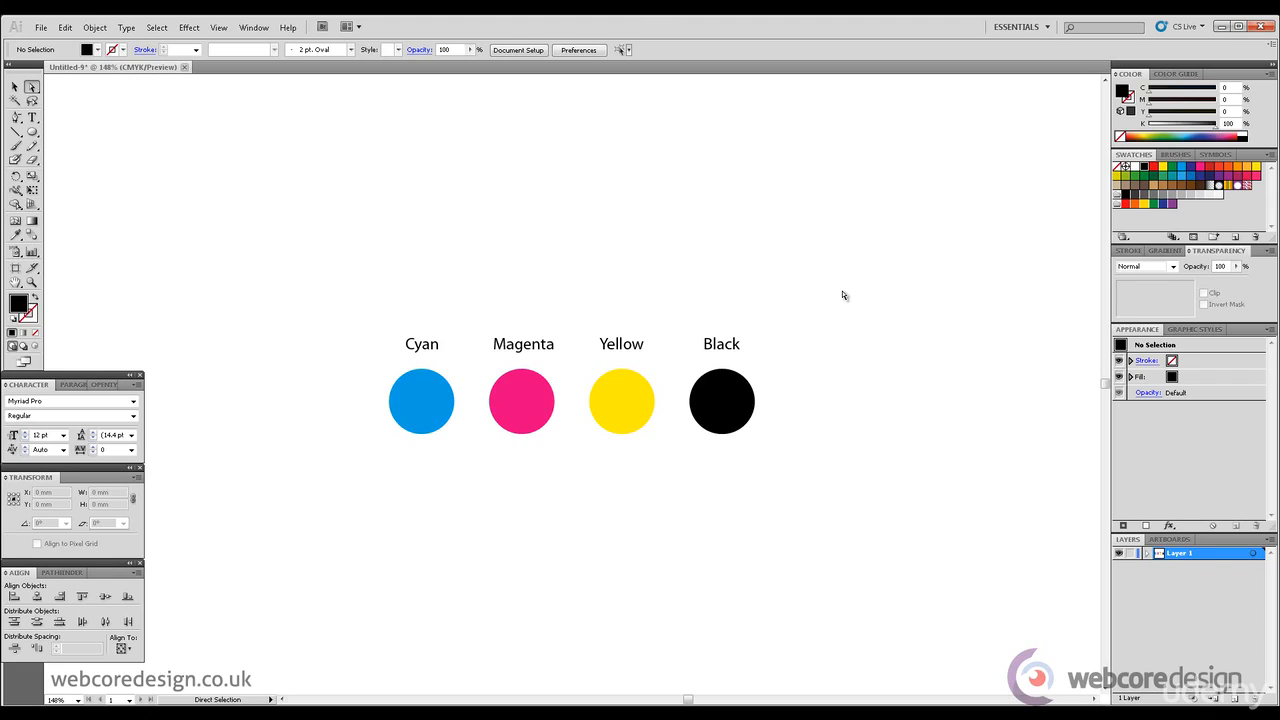
Ungroup the pasted artwork and duplicate the four circles straight down as a second row centred at about Y 160 mm.
click(638, 401)
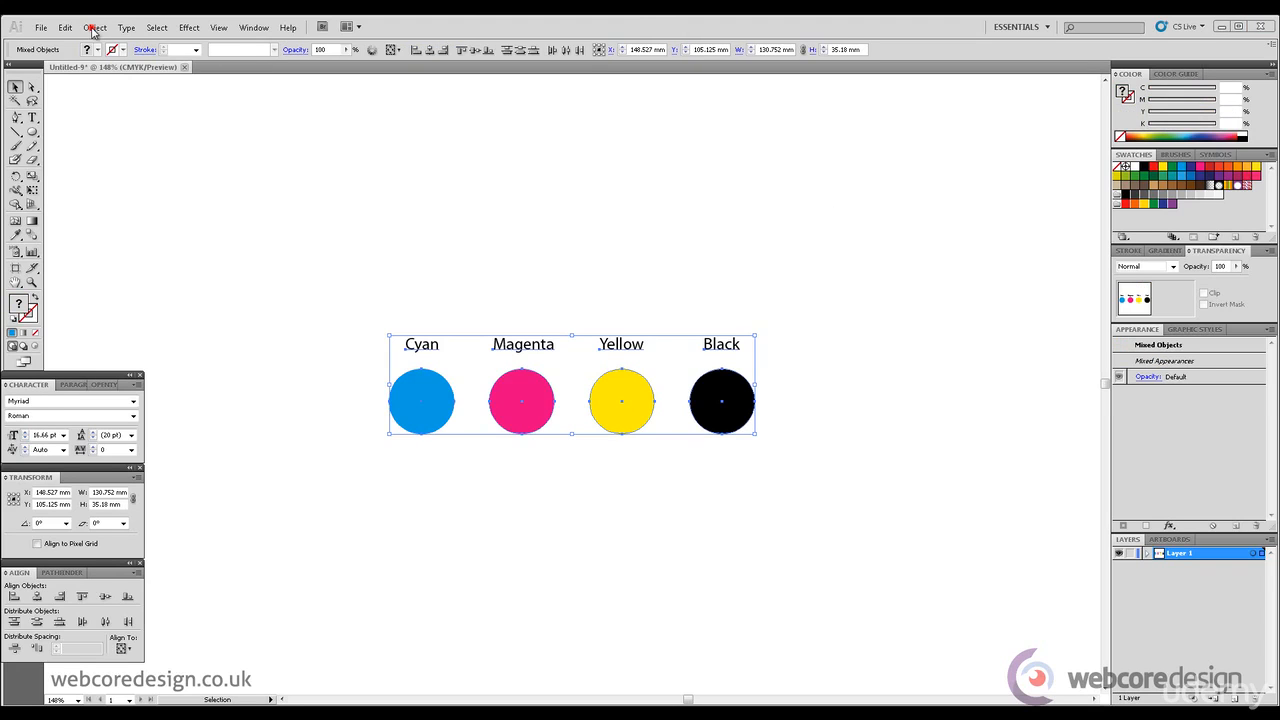
click(94, 30)
click(579, 223)
click(966, 426)
drag(906, 463, 335, 381)
drag(410, 403, 414, 542)
click(918, 413)
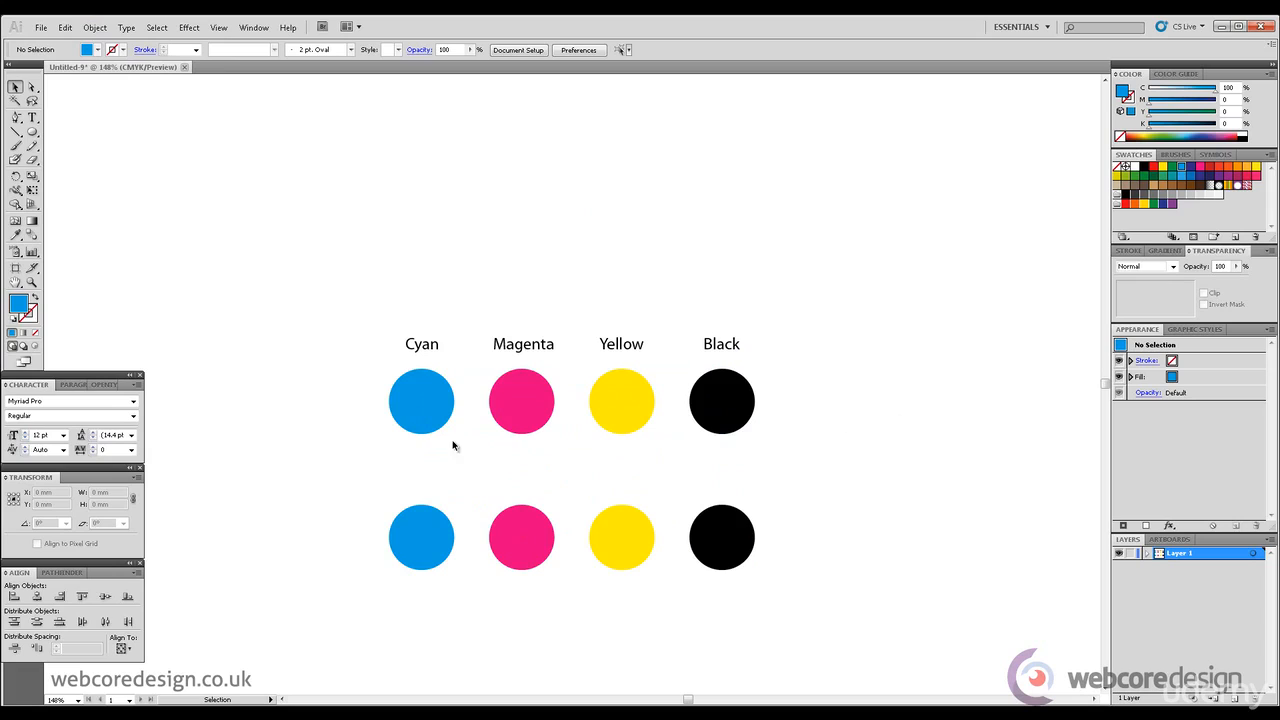
Recolour the cyan circle in the second row to a khaki mix of C 14, M 13, Y 61, K 23.
click(423, 563)
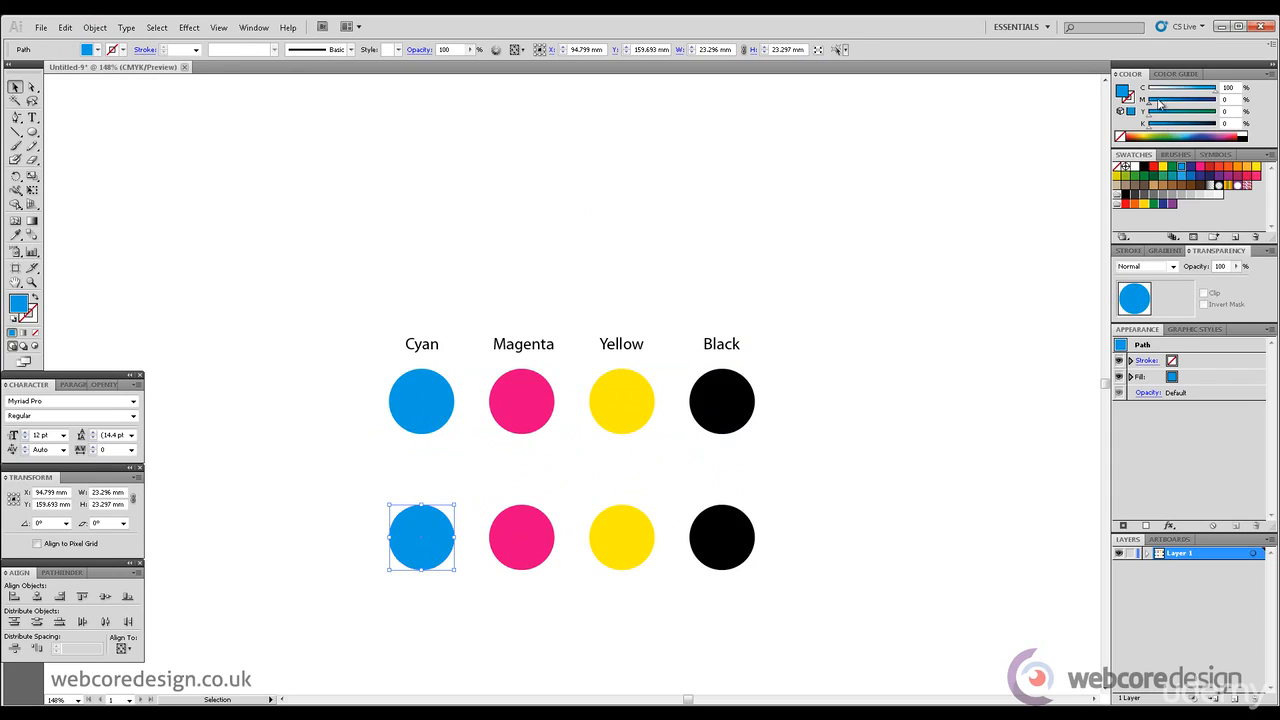
mouse_move(1150, 115)
mouse_down()
mouse_move(1190, 119)
mouse_move(1157, 101)
mouse_move(1178, 88)
mouse_move(1159, 89)
mouse_move(1165, 126)
mouse_up()
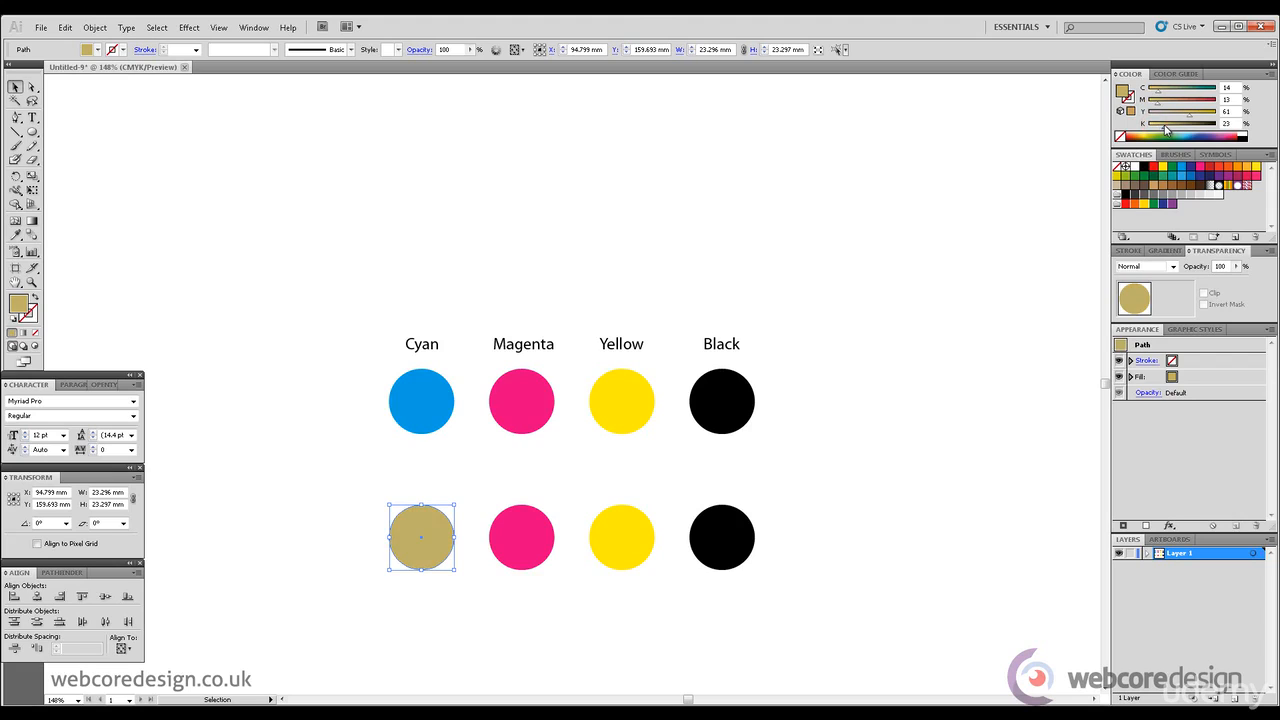
click(954, 344)
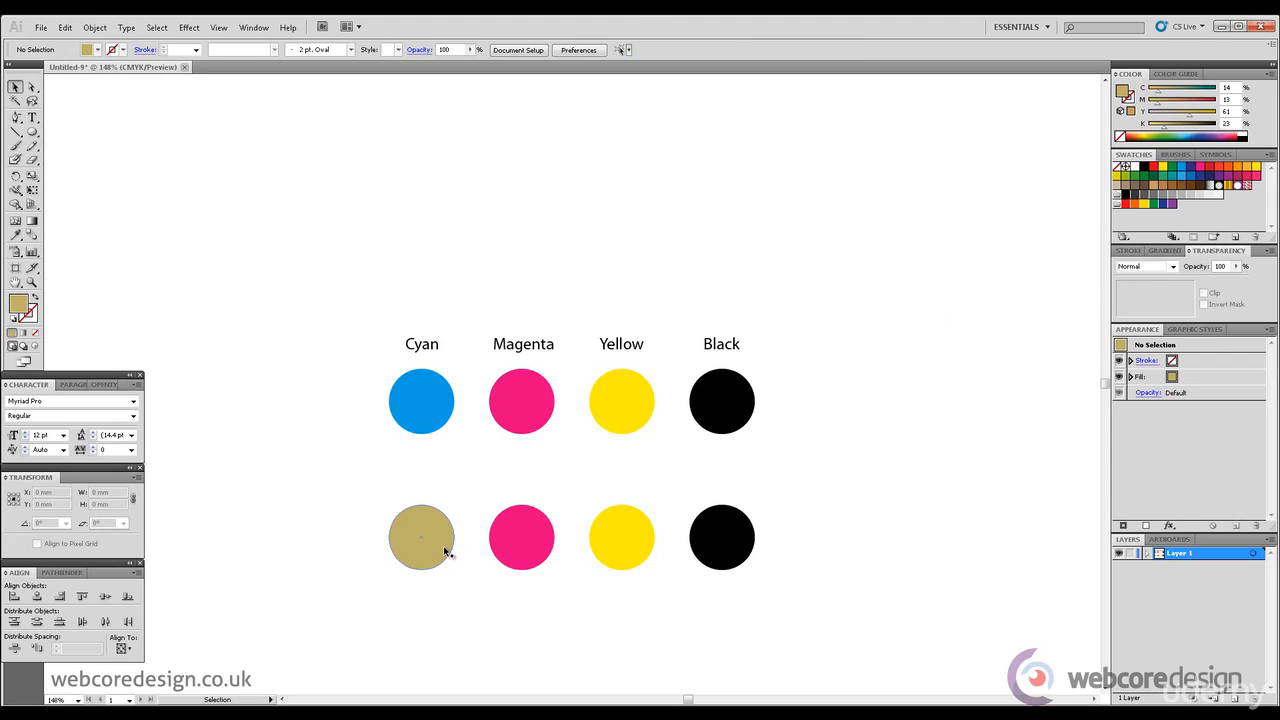
Recolour the magenta circle in the second row to an orange mix of C 0, M 40, Y 94, K 0.
click(527, 540)
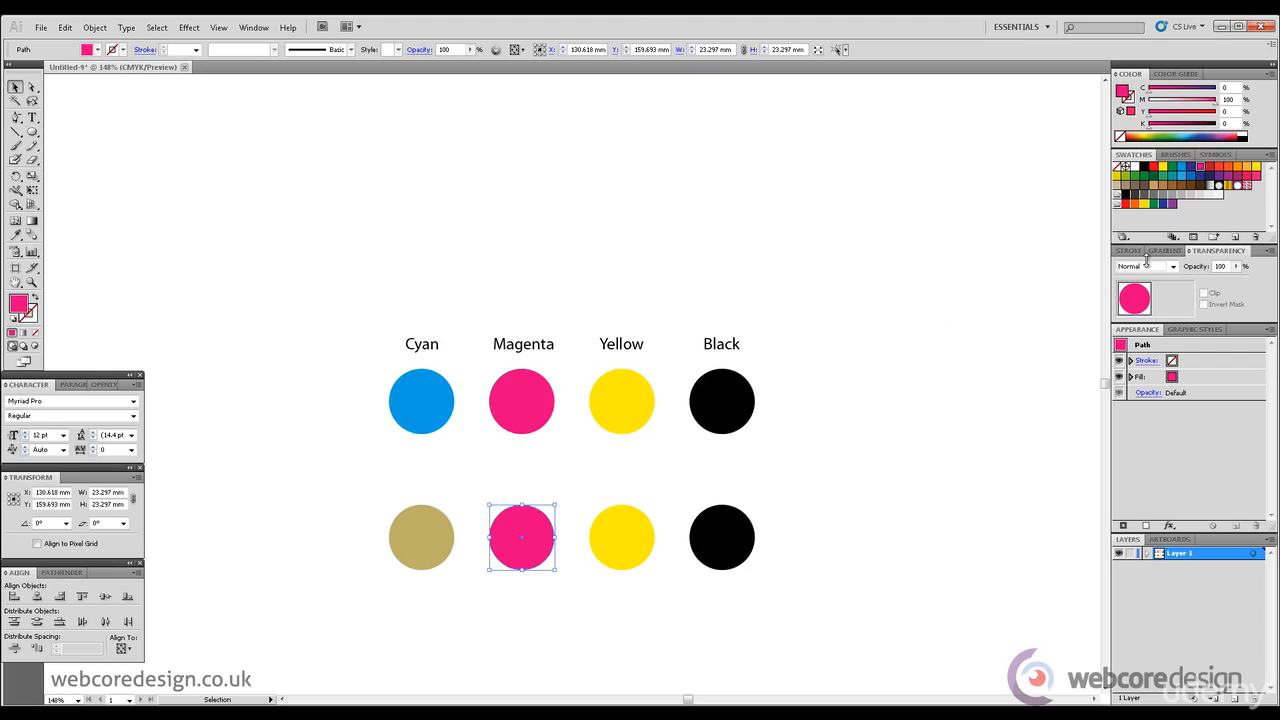
mouse_move(1215, 103)
mouse_down()
mouse_move(1168, 108)
mouse_move(1211, 119)
mouse_up()
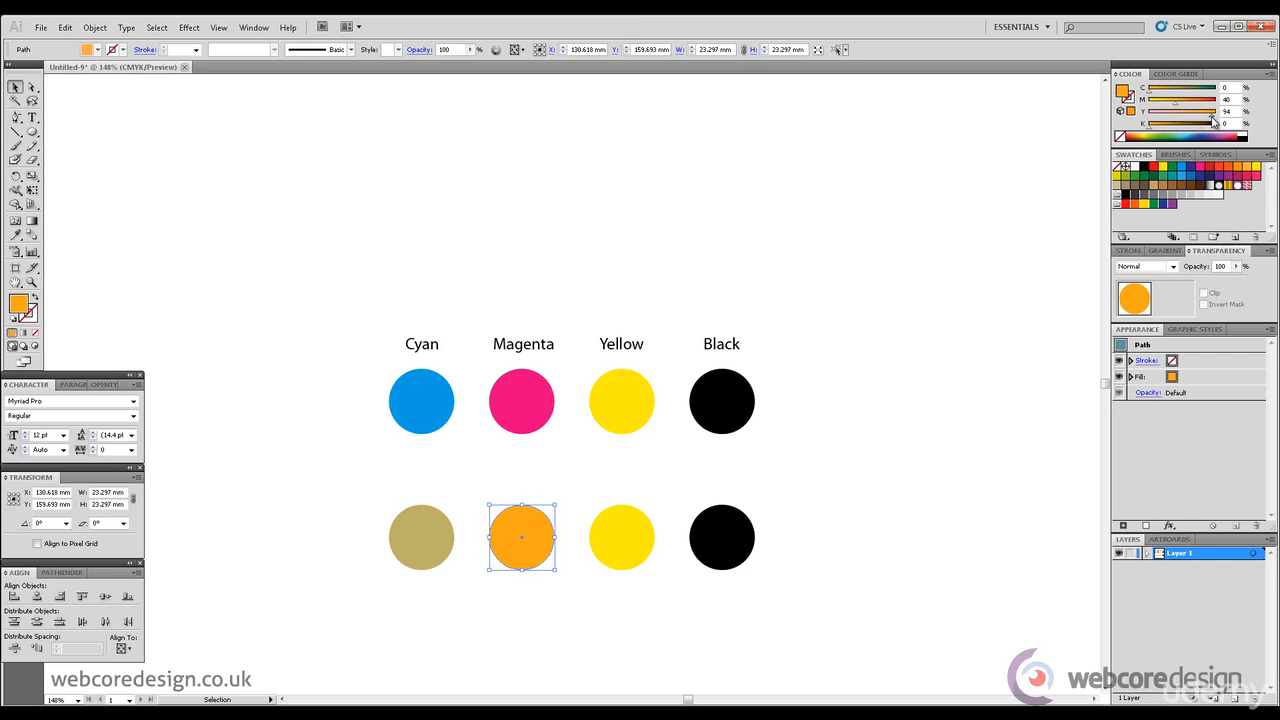
click(927, 379)
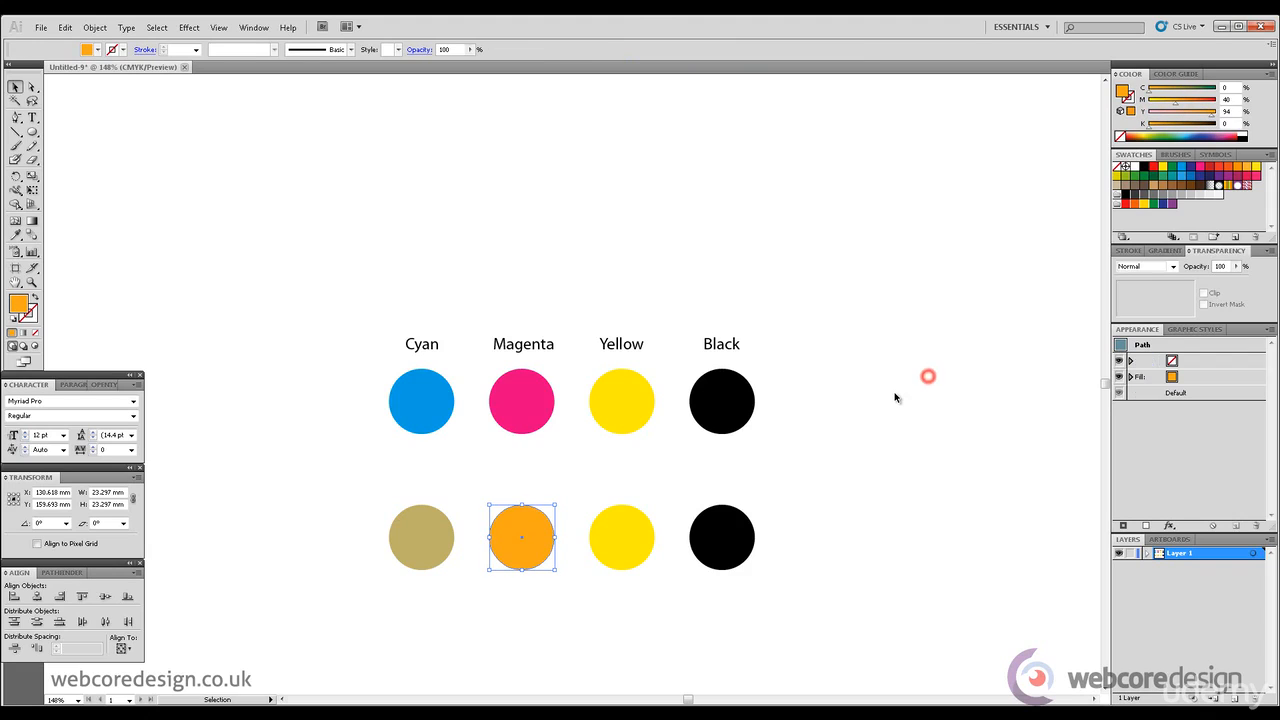
Recolour the yellow circle in the second row to a green mix of C 95, M 0, Y 100, K 0.
click(624, 546)
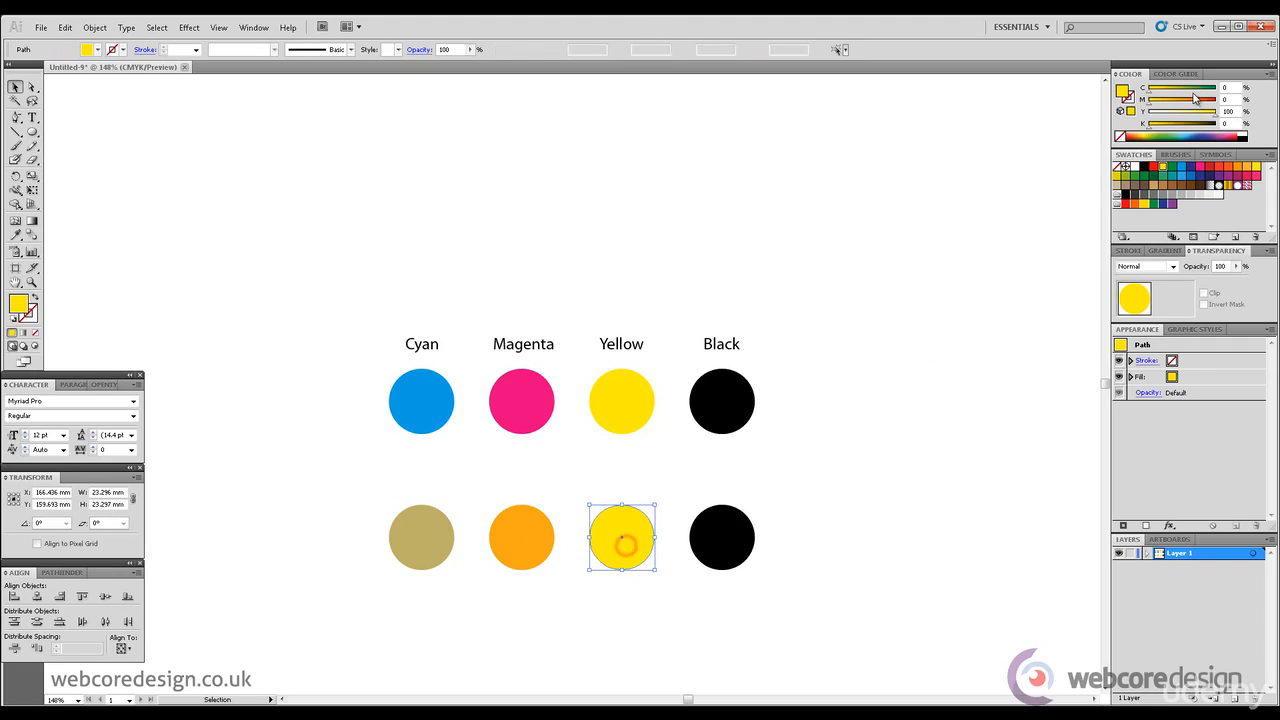
drag(1162, 90, 1210, 94)
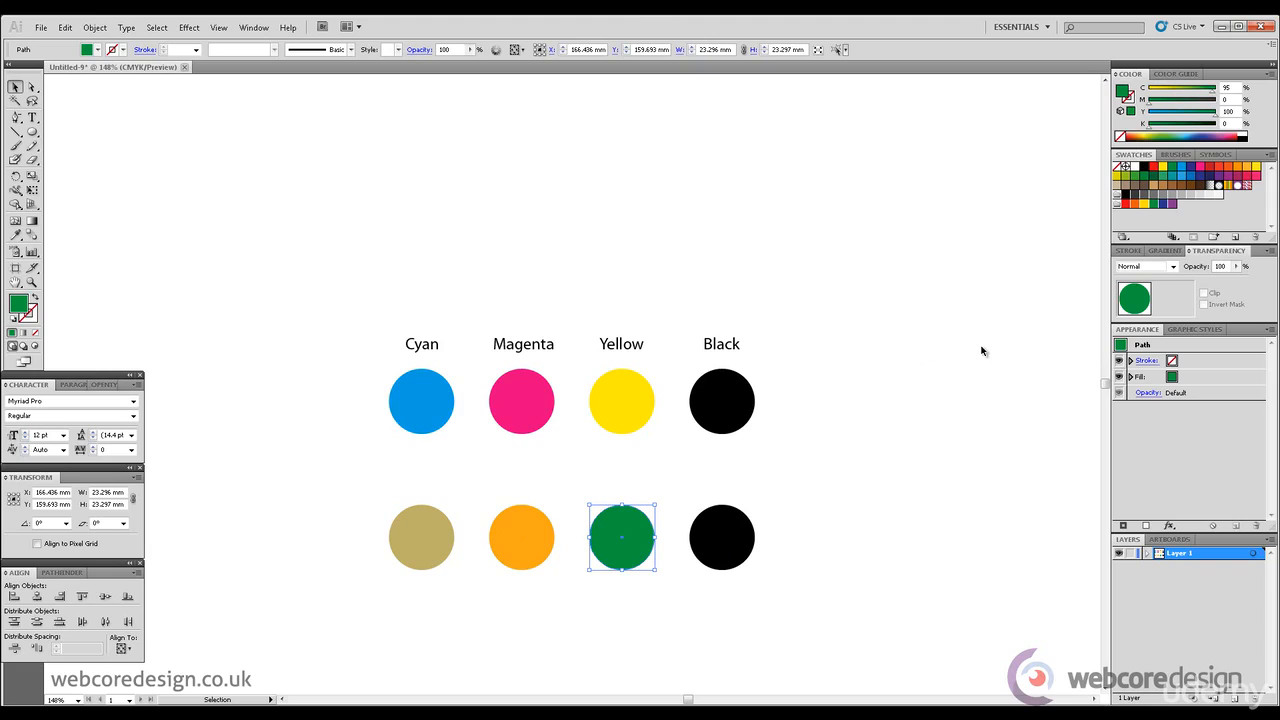
click(871, 503)
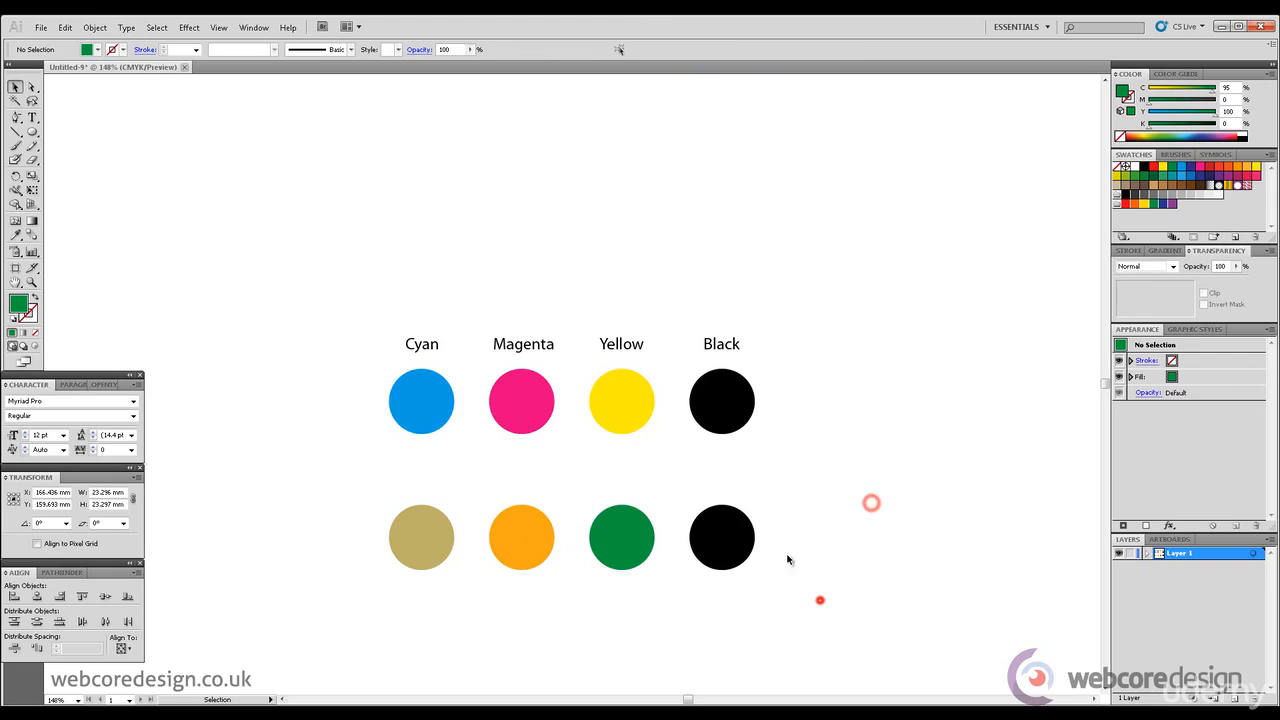
Recolour the black circle in the second row to a crimson mix of C 0, M 100, Y 49, K 19.
click(716, 522)
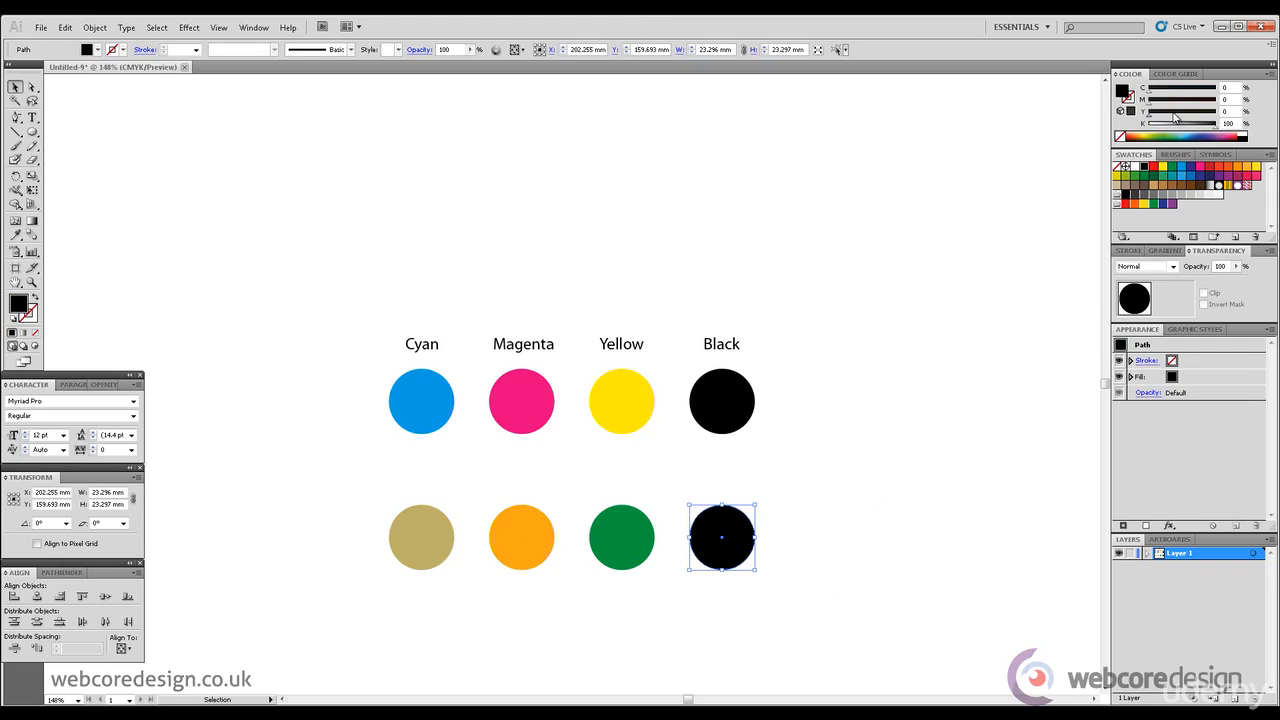
drag(1188, 124, 1226, 100)
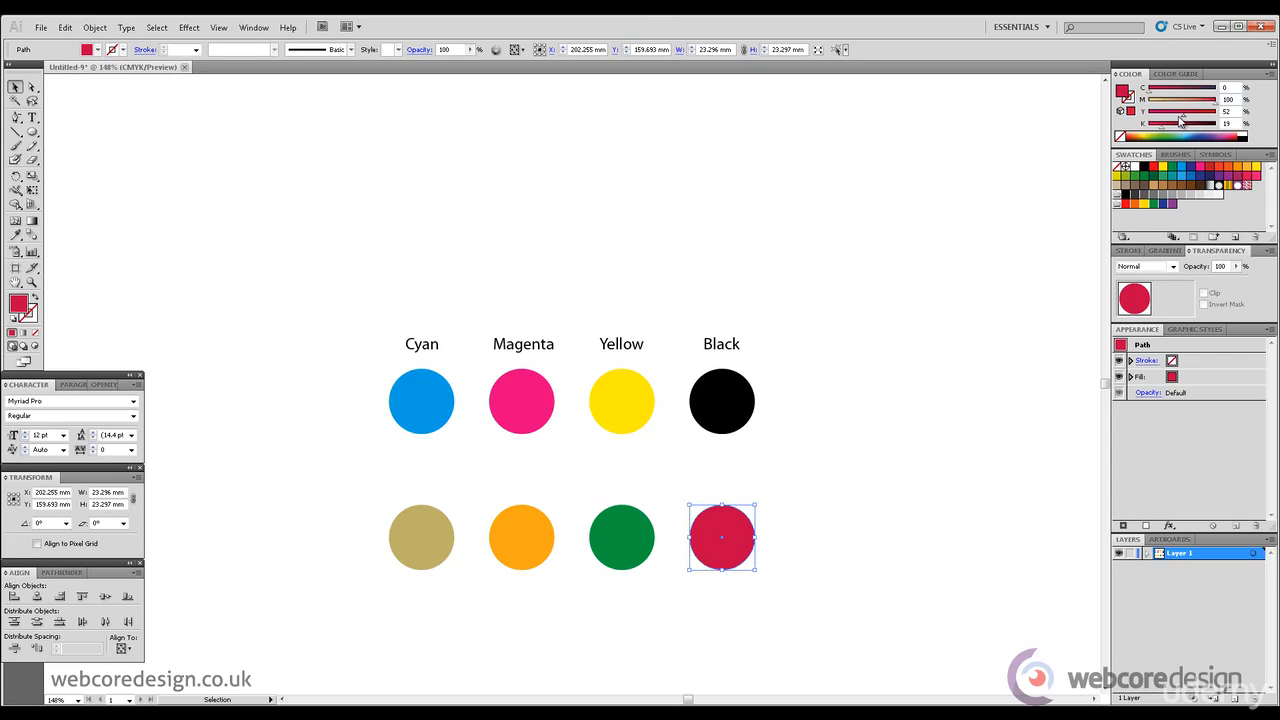
drag(1184, 116, 1182, 115)
click(922, 445)
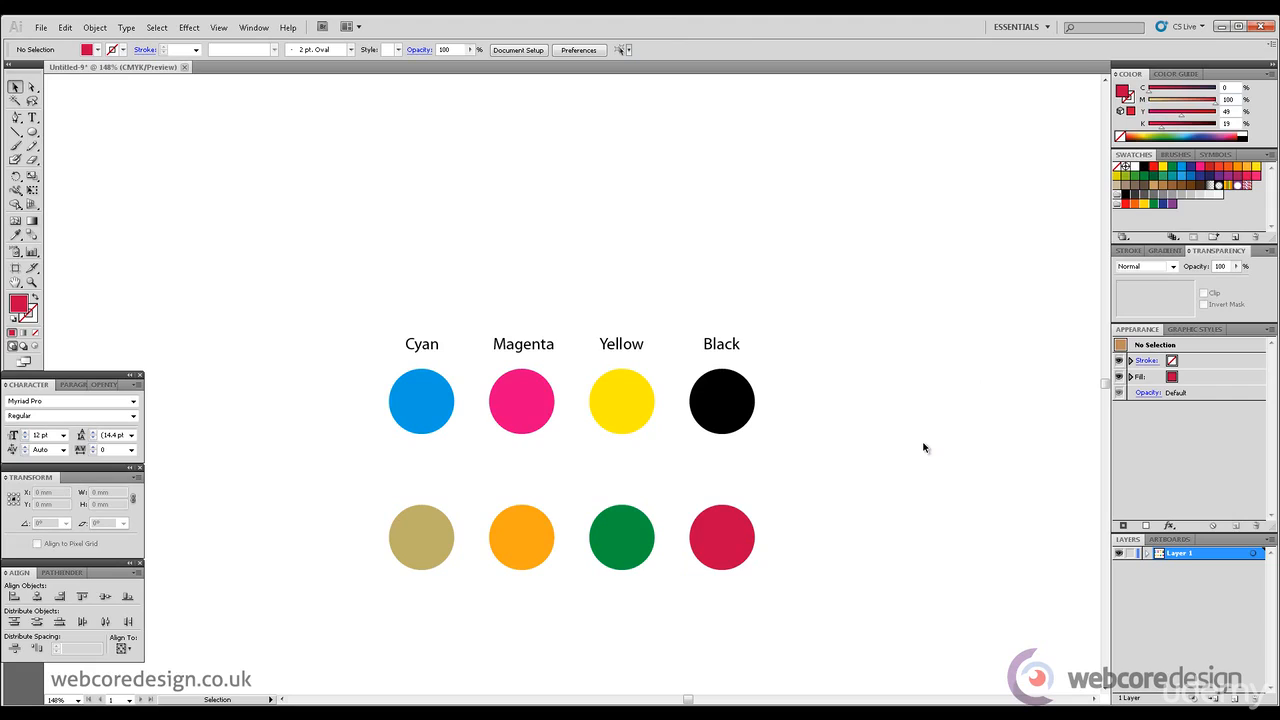
key(a)
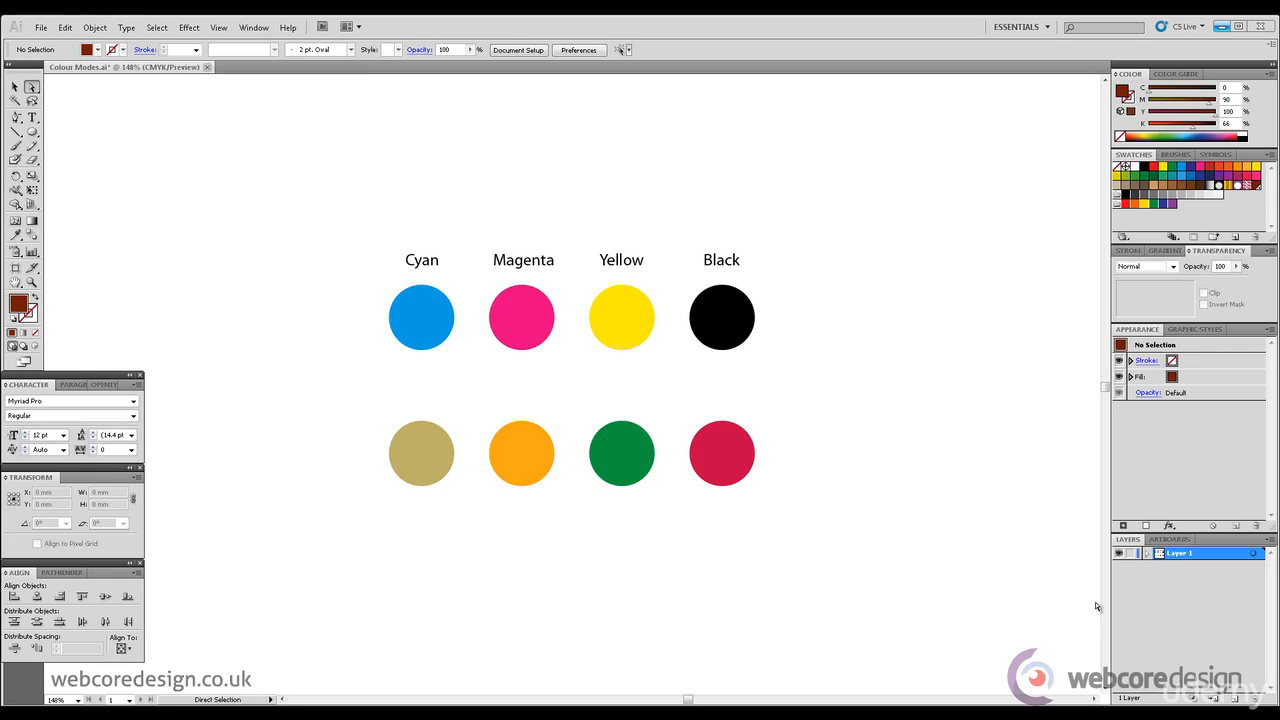
Open the PANTONE solid uncoated colour book from the swatch libraries.
click(255, 28)
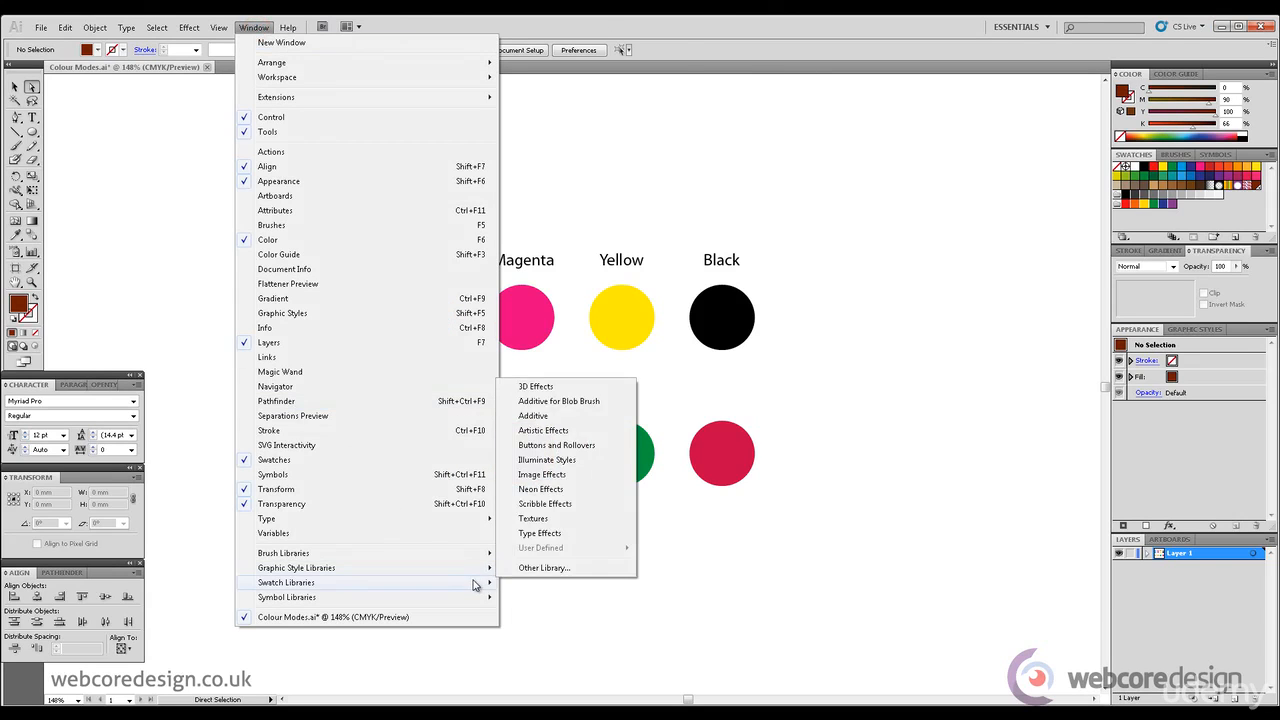
mouse_move(475, 584)
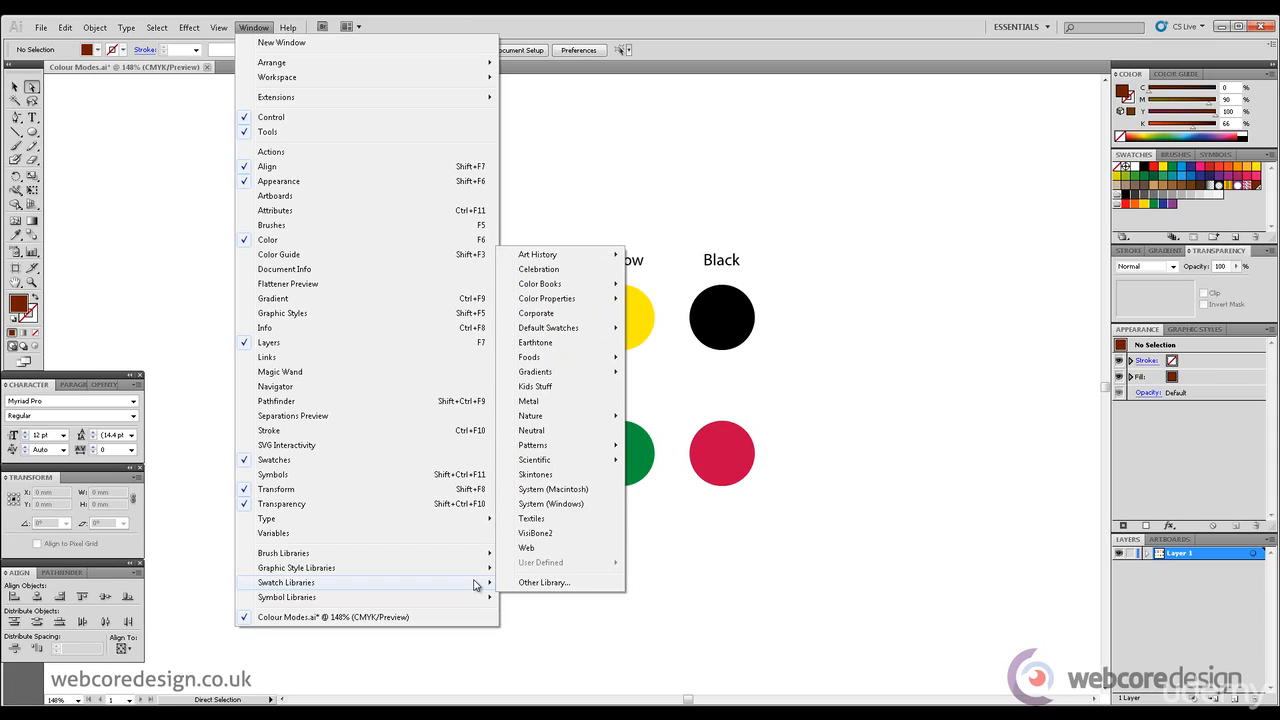
mouse_move(564, 287)
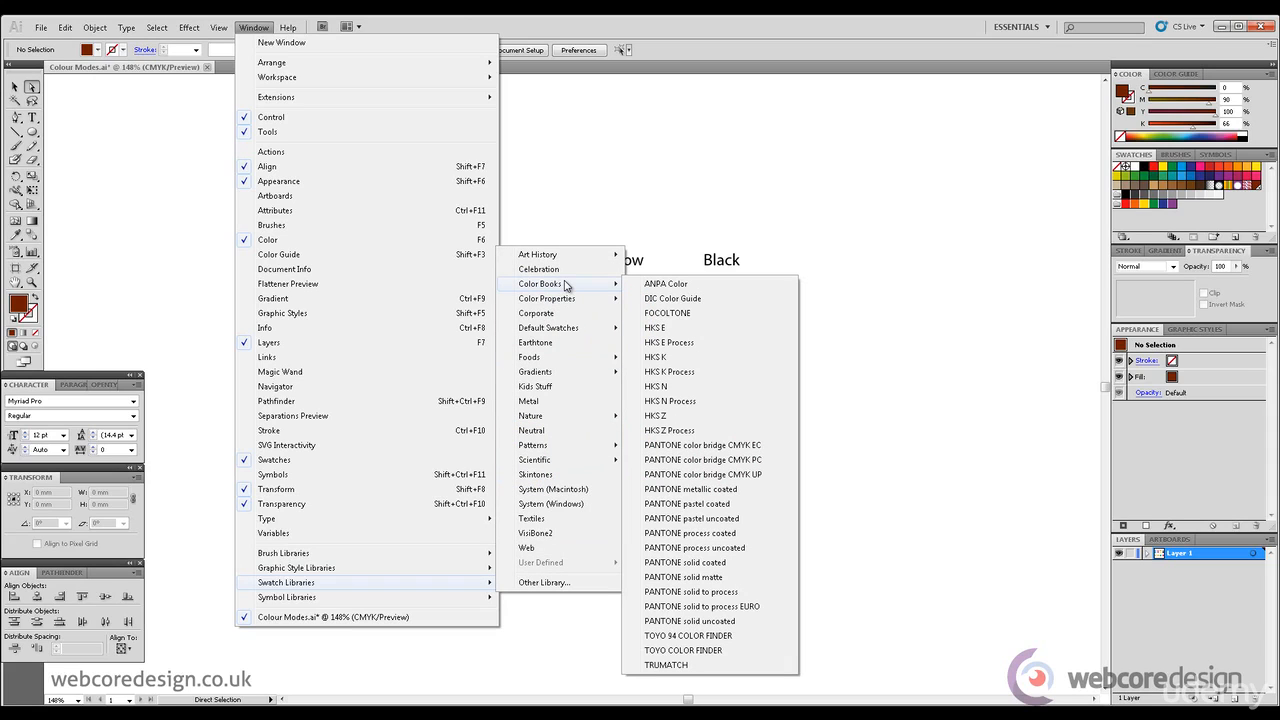
click(738, 624)
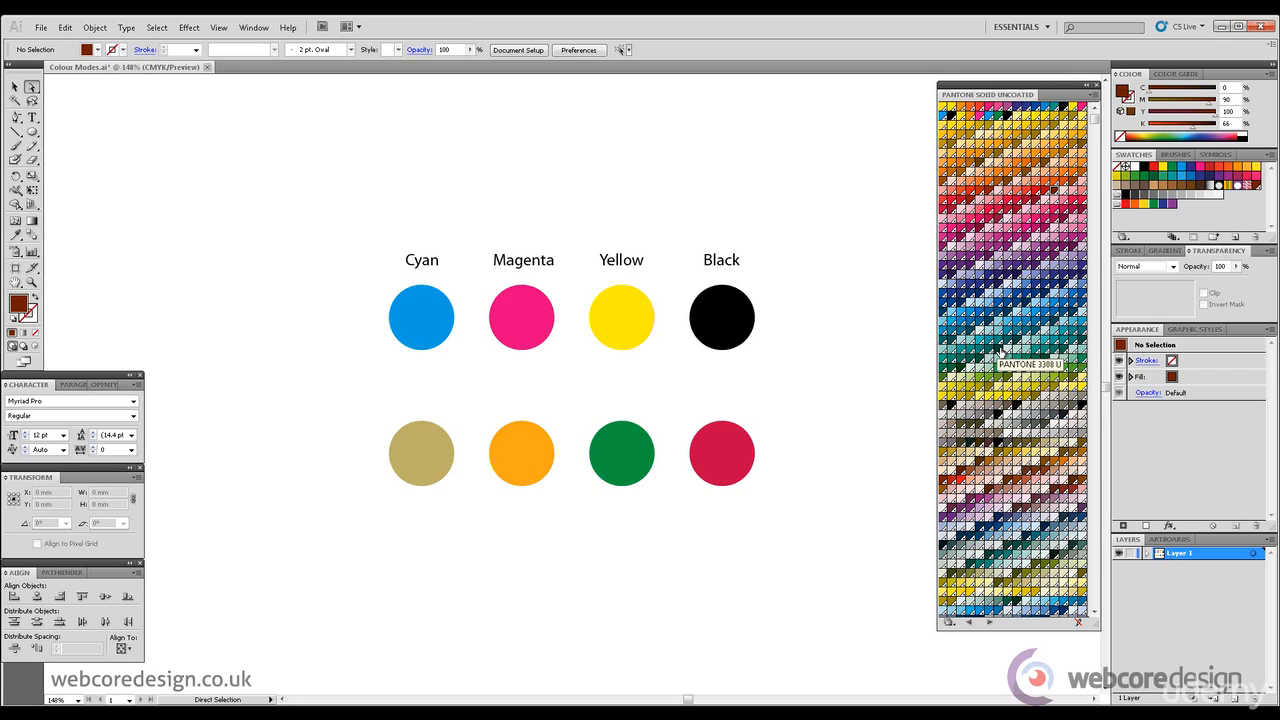
drag(809, 500, 378, 432)
click(16, 88)
drag(534, 437, 531, 545)
click(344, 402)
key(ctrl+z)
Duplicate the khaki, orange, green and crimson circles straight down as a third row centred at about Y 205 mm.
drag(309, 431, 858, 537)
drag(737, 462, 738, 590)
click(826, 523)
Recolour the third row's khaki circle with PANTONE 292 U and its orange circle with the dark brown PANTONE 4625 U.
click(440, 550)
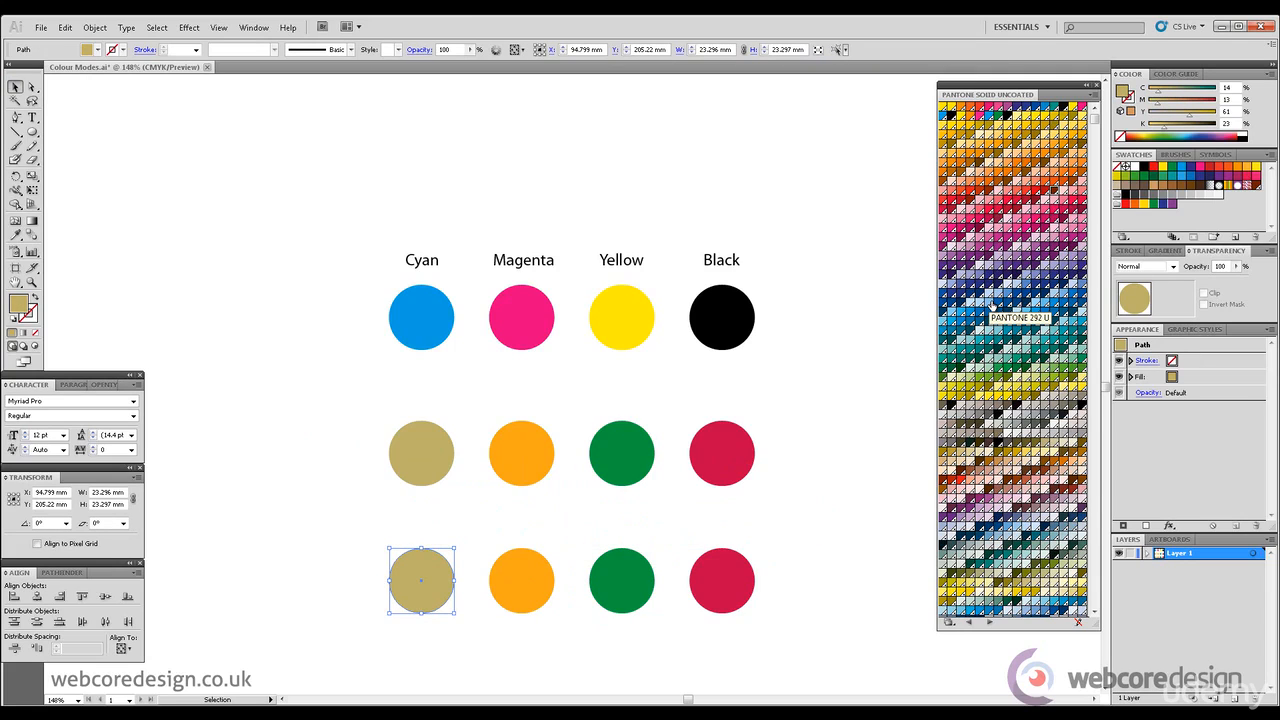
click(990, 302)
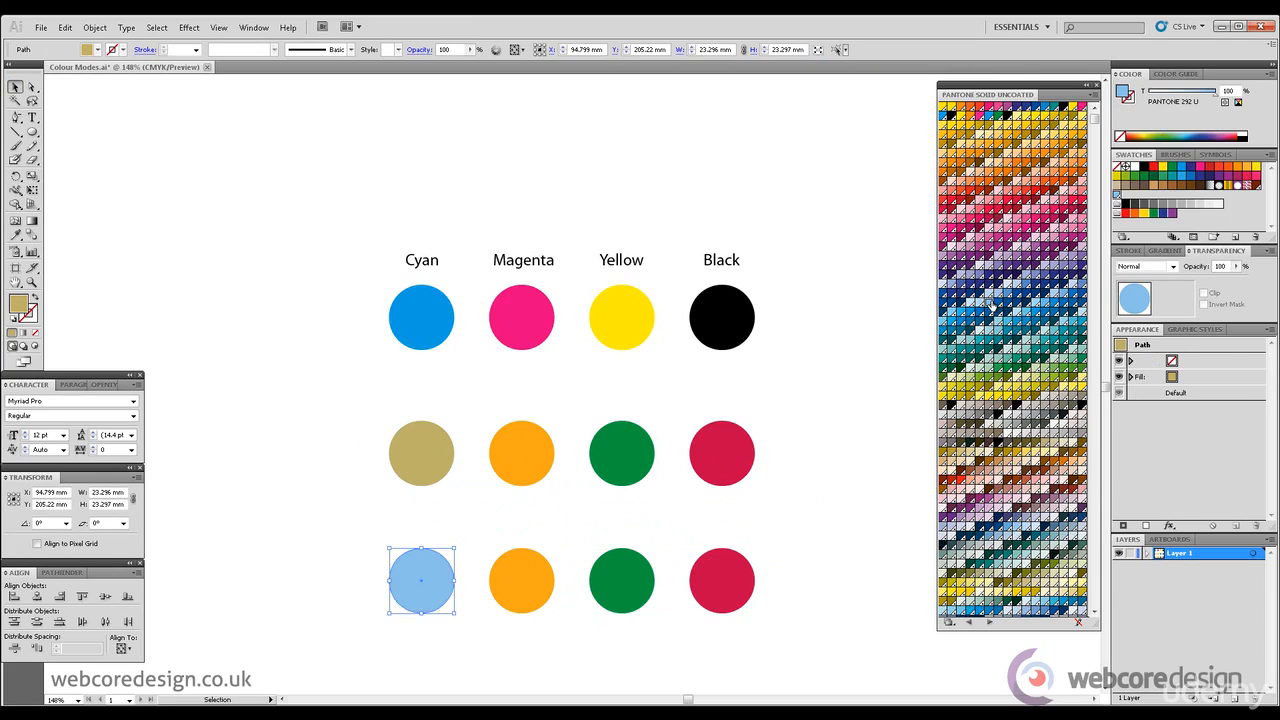
click(541, 564)
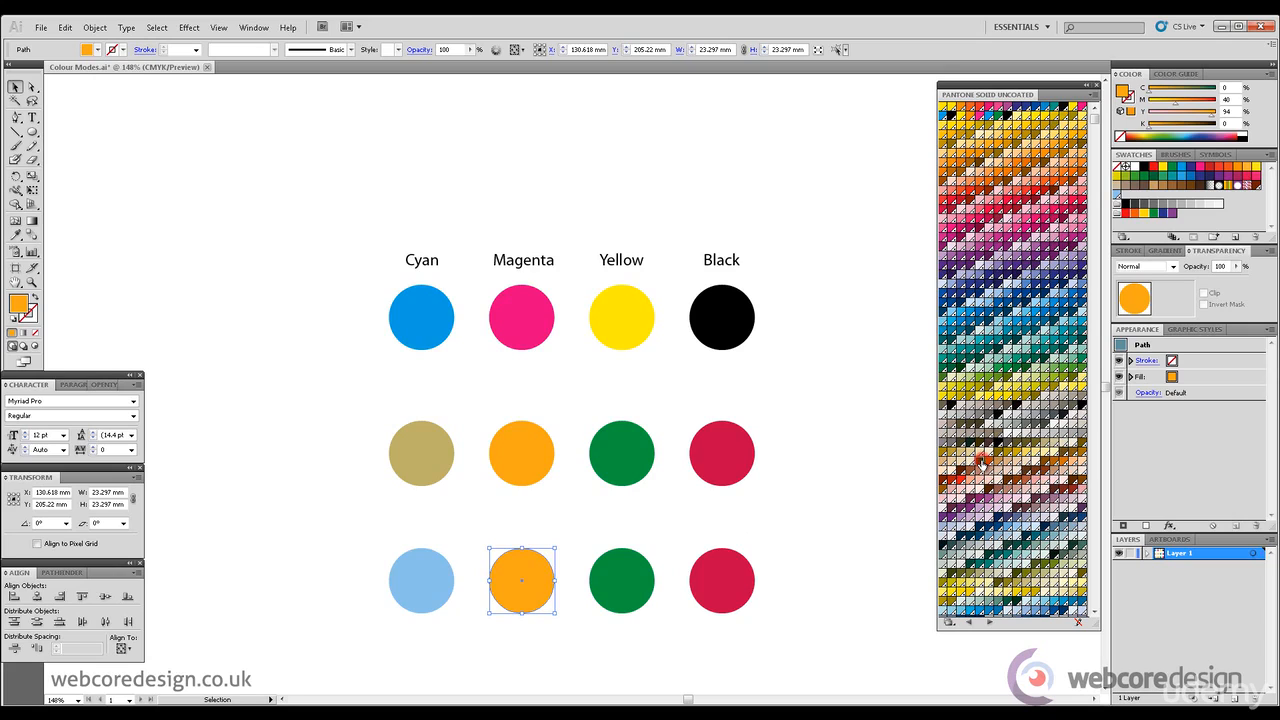
click(982, 463)
Recolour the third row's green circle with a dark red PANTONE uncoated colour and its crimson circle with PANTONE 7474 U.
click(621, 583)
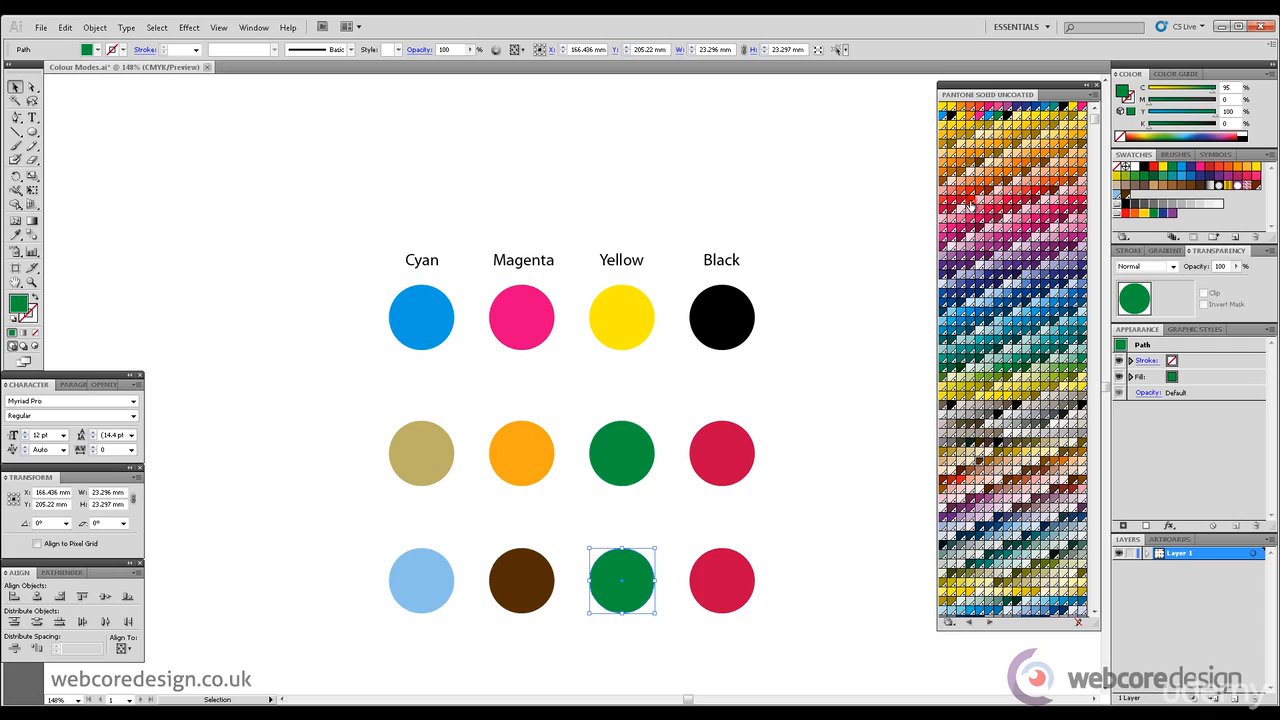
click(970, 203)
drag(1094, 124, 1084, 405)
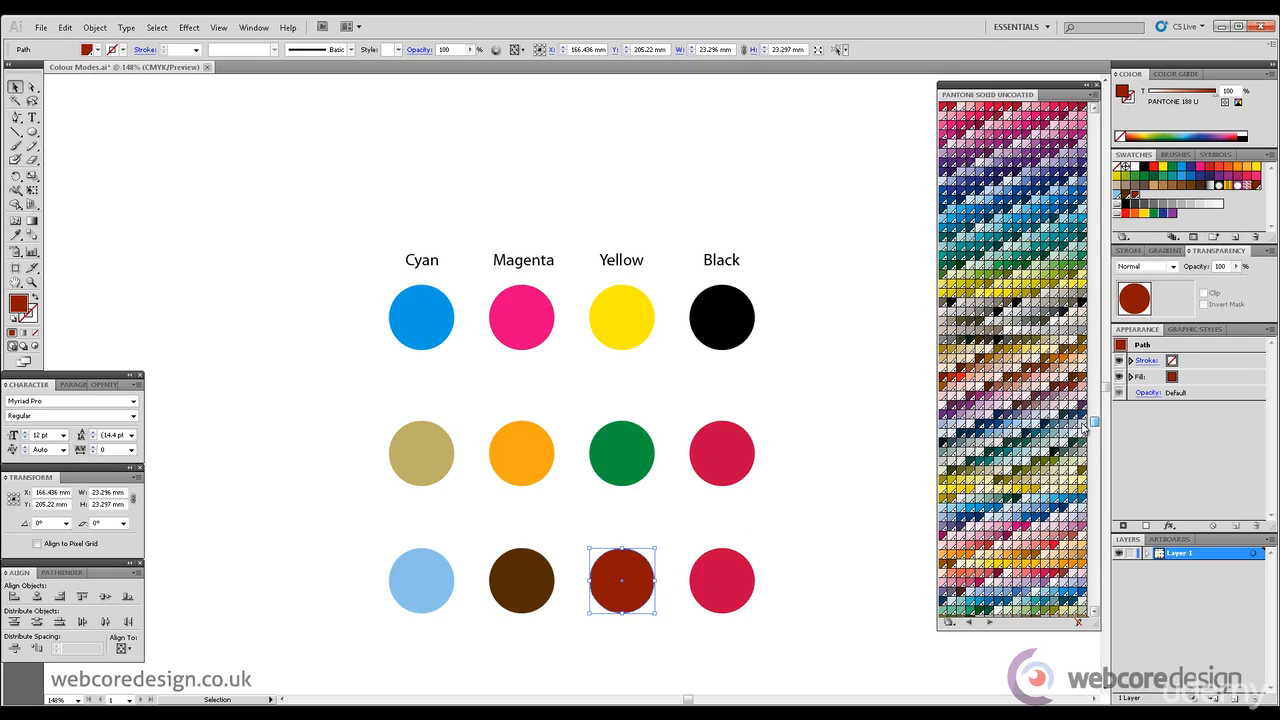
click(729, 578)
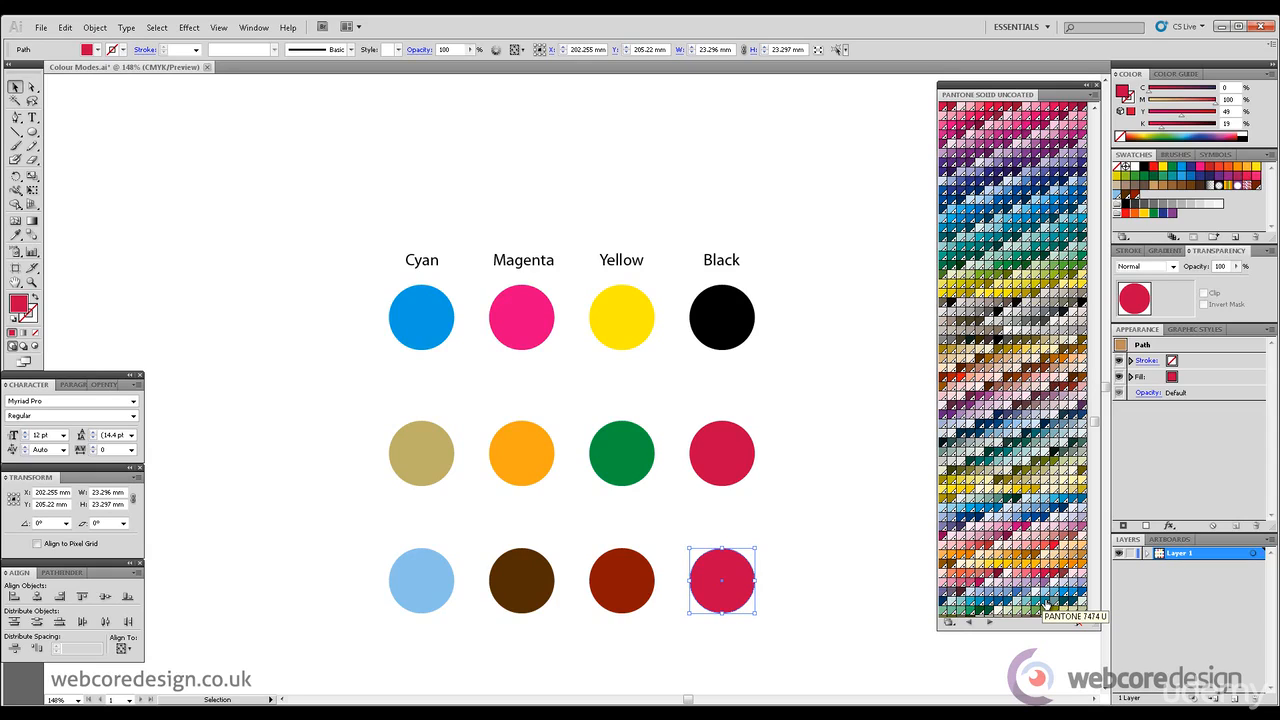
click(1046, 603)
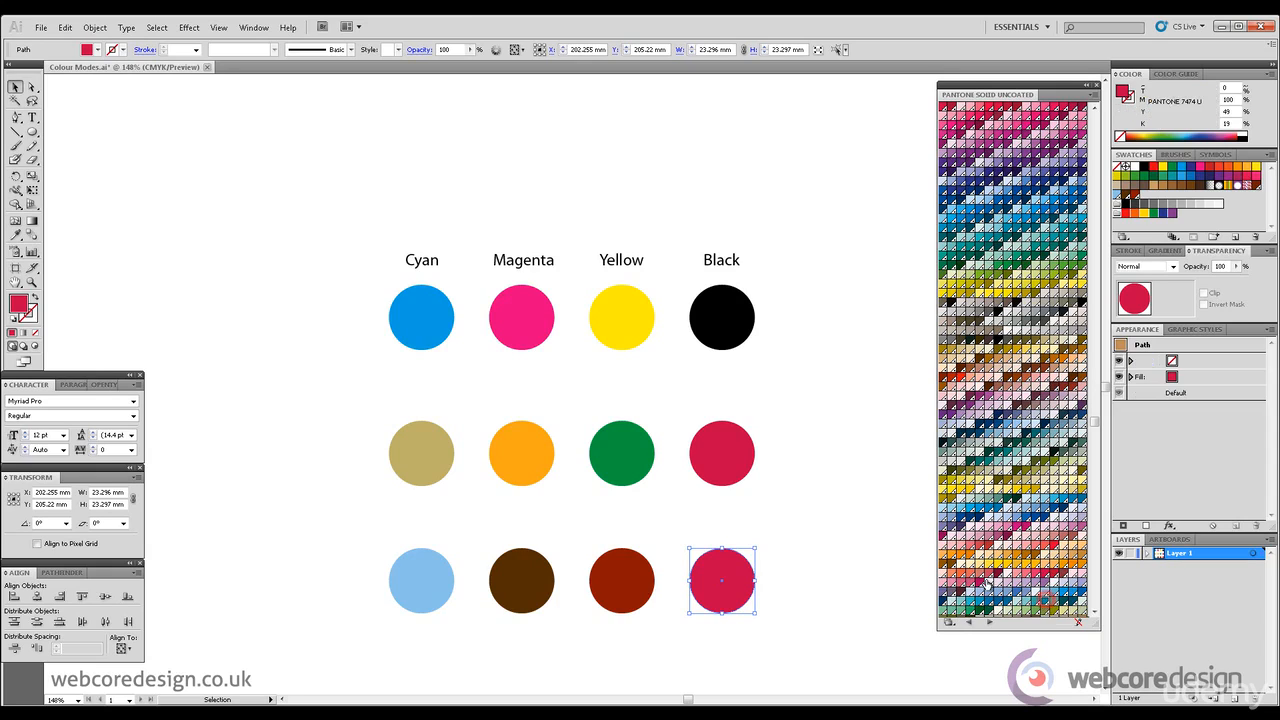
click(880, 544)
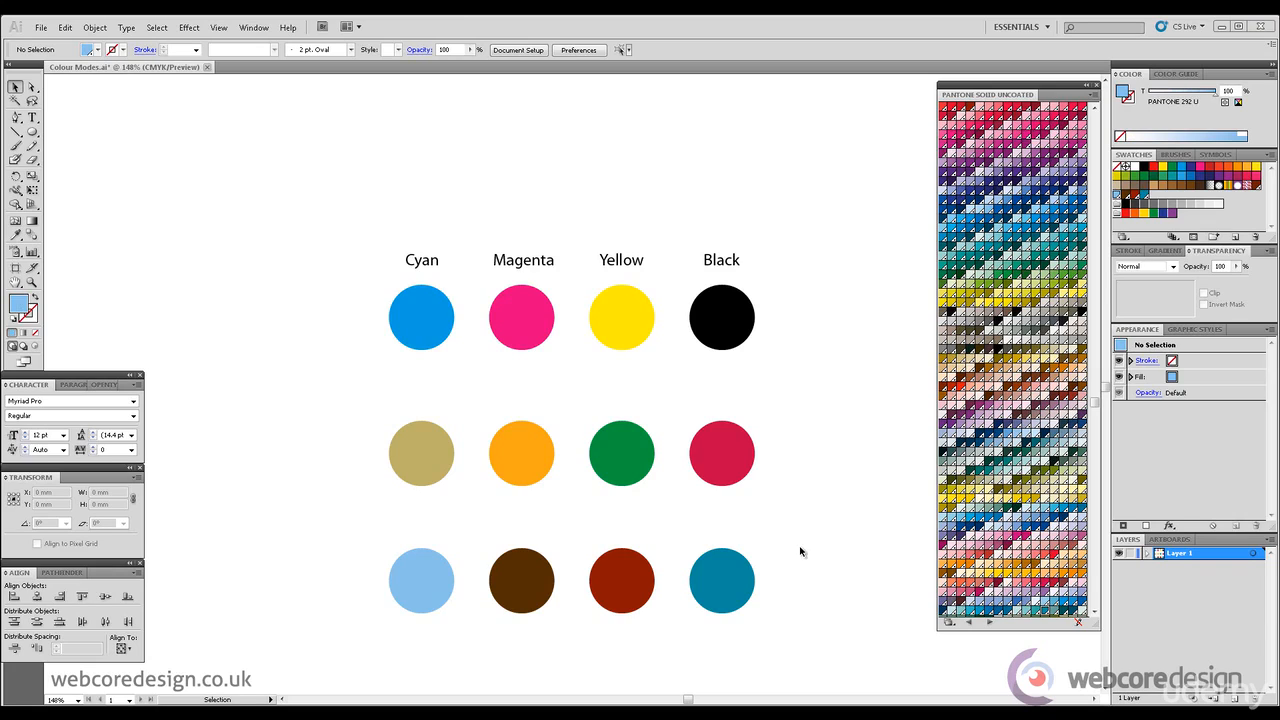
Try a lighter tint of PANTONE 292 U on the light blue circle in the third row.
click(435, 581)
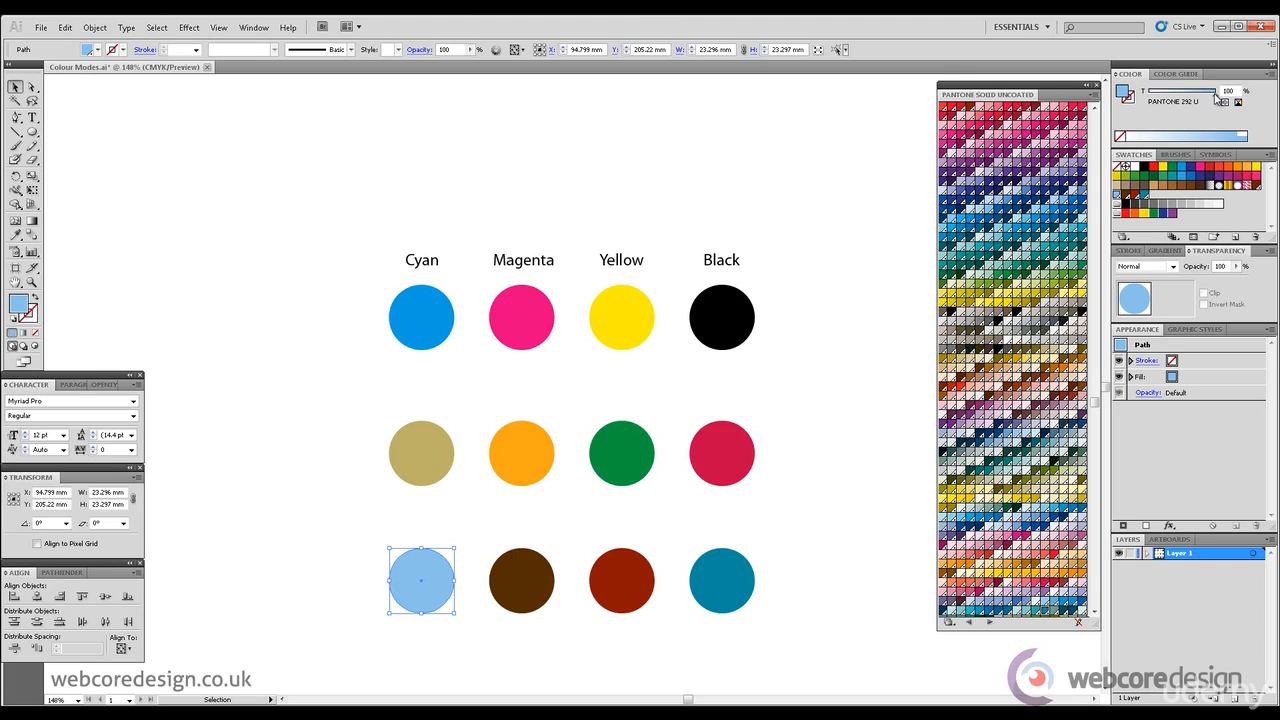
drag(1216, 97, 1175, 97)
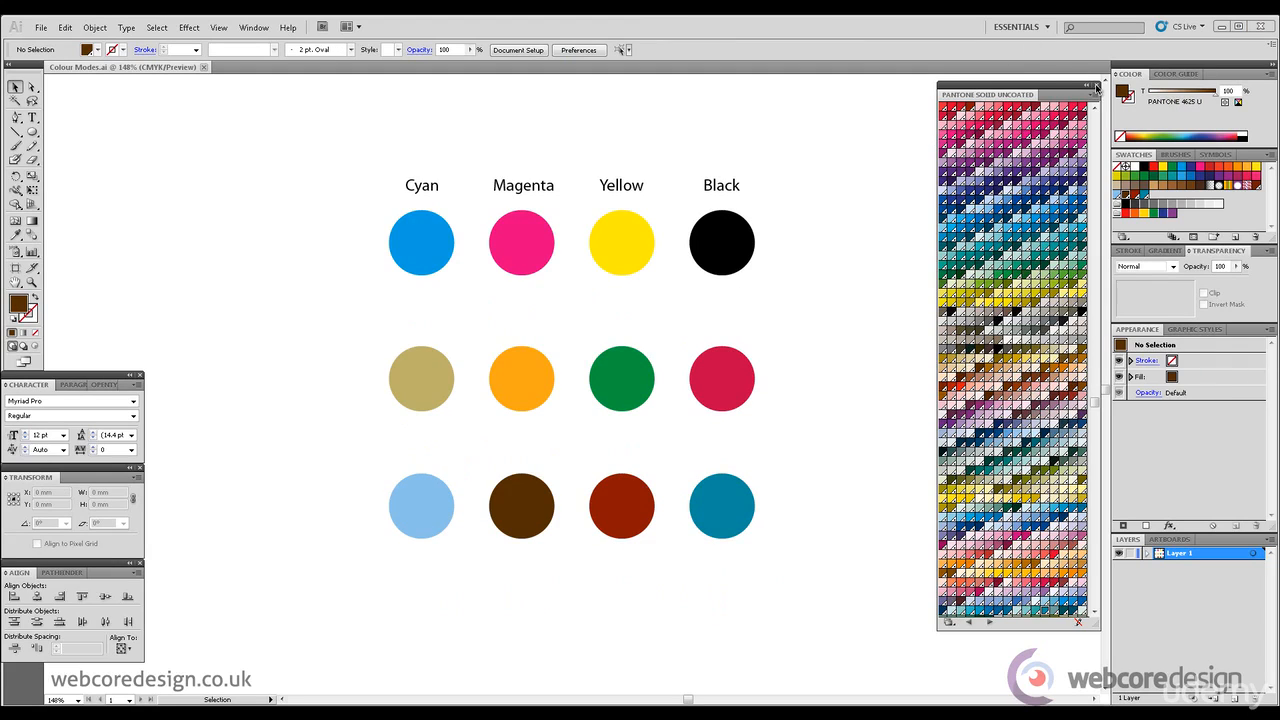
Close the PANTONE colour book and create a new A4 landscape document, 297 by 210 mm, in RGB colour mode.
click(1096, 88)
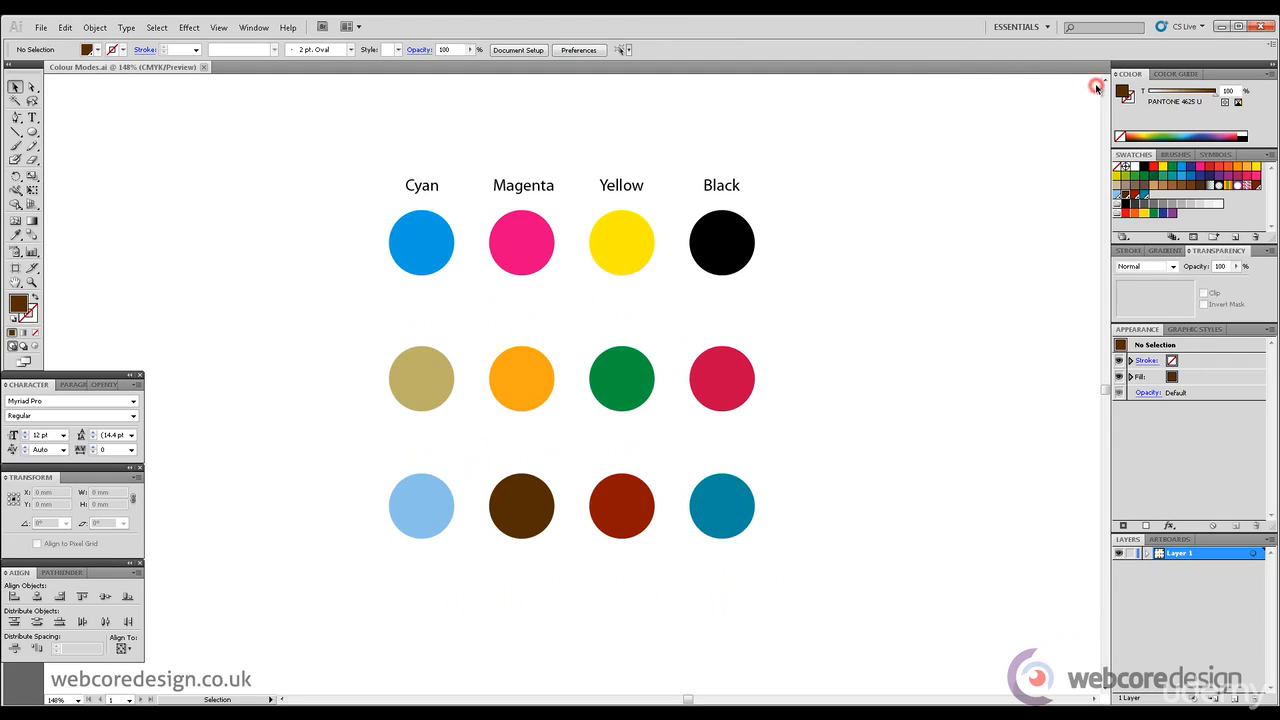
click(40, 28)
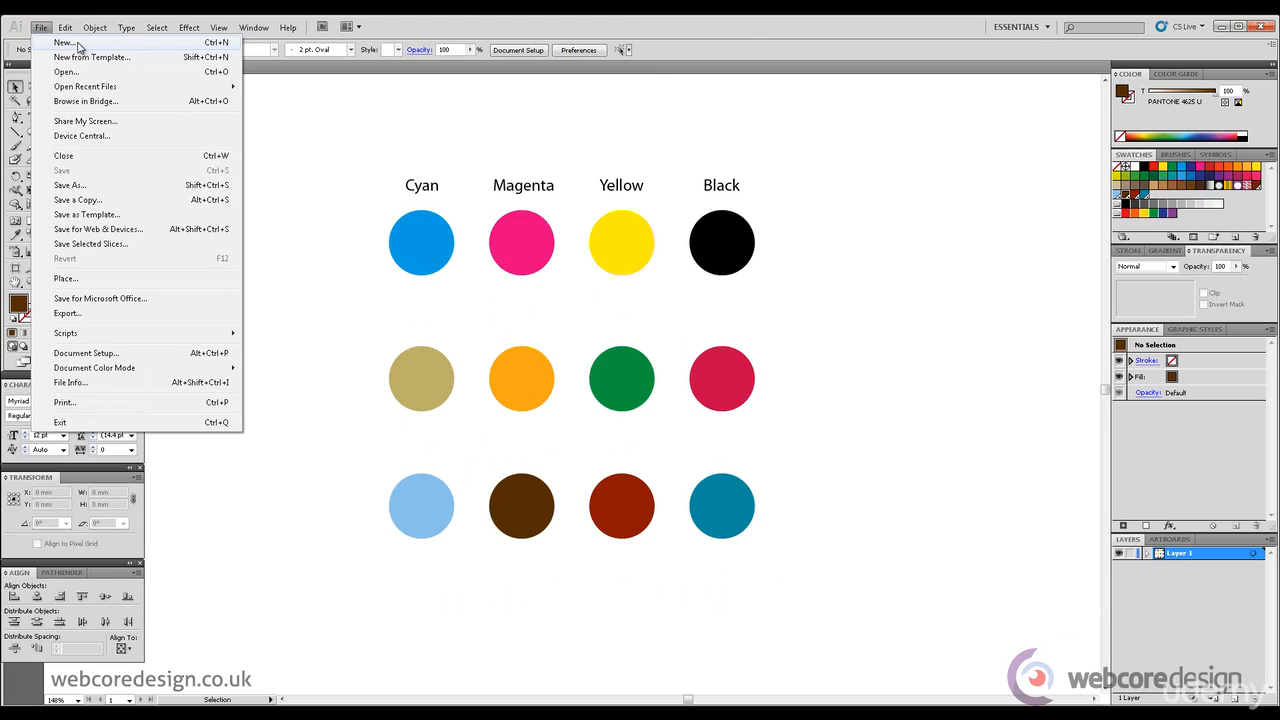
click(78, 46)
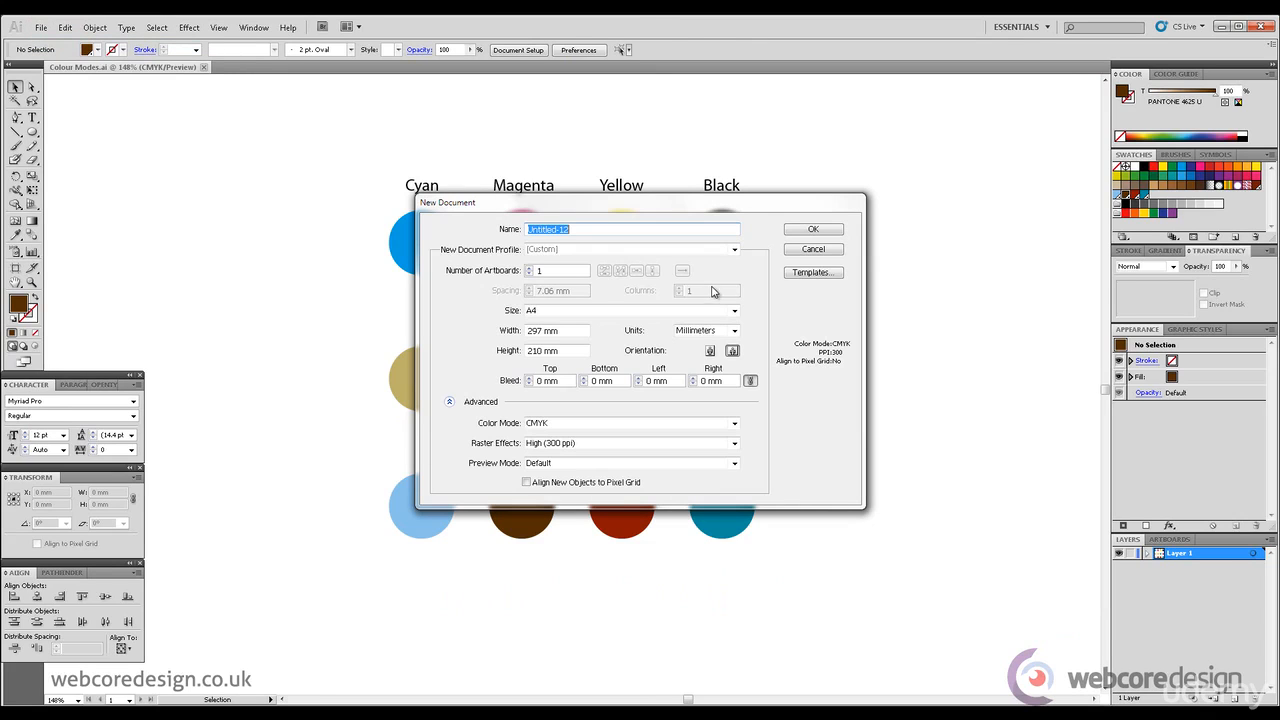
click(736, 425)
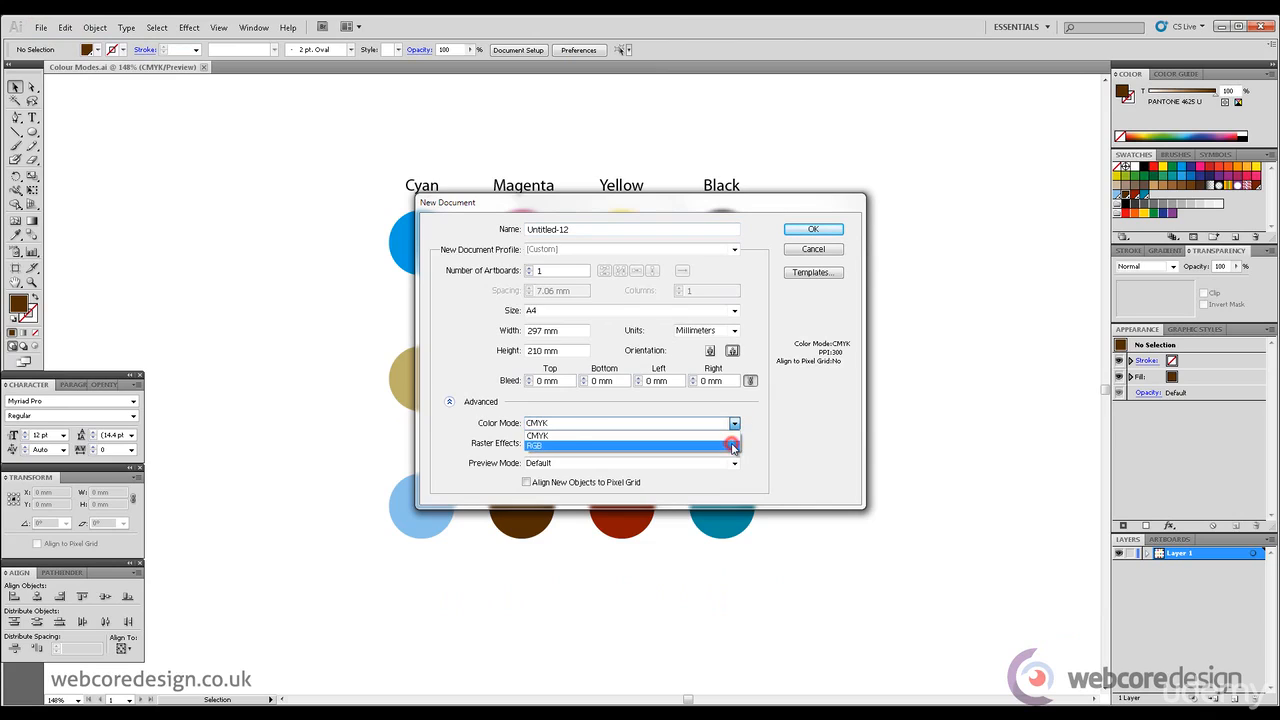
click(733, 445)
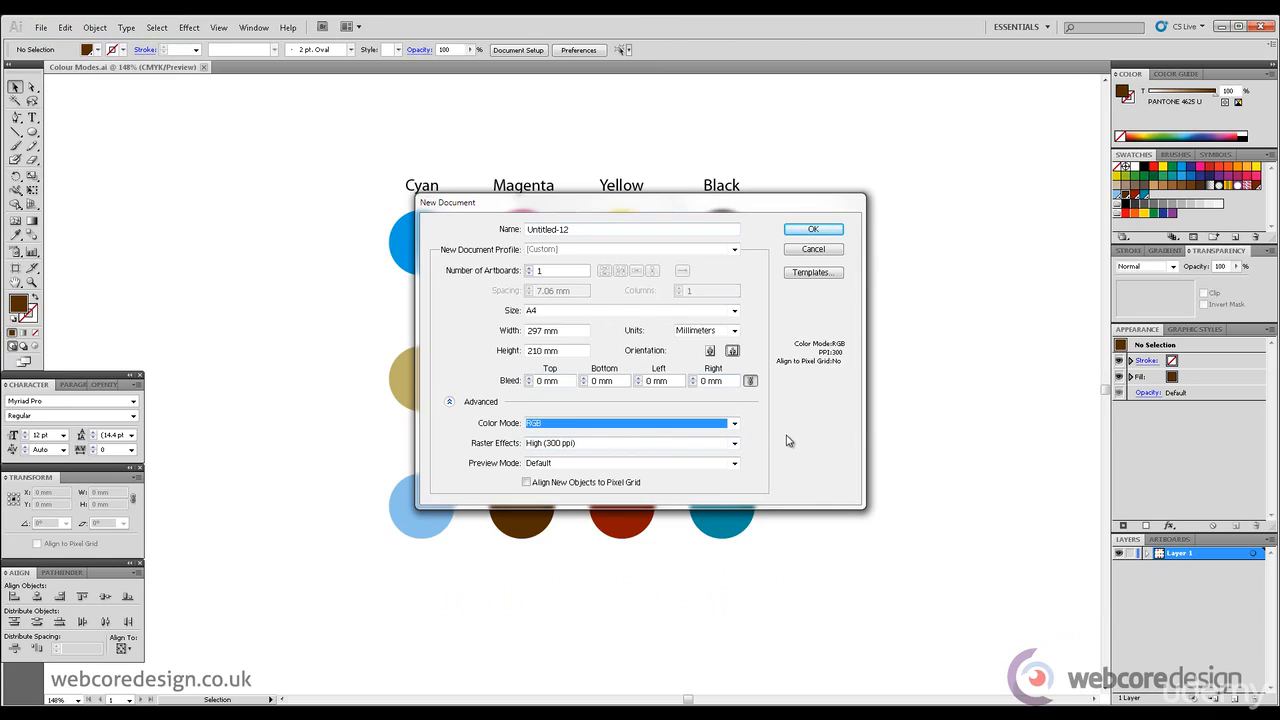
mouse_move(786, 437)
click(831, 231)
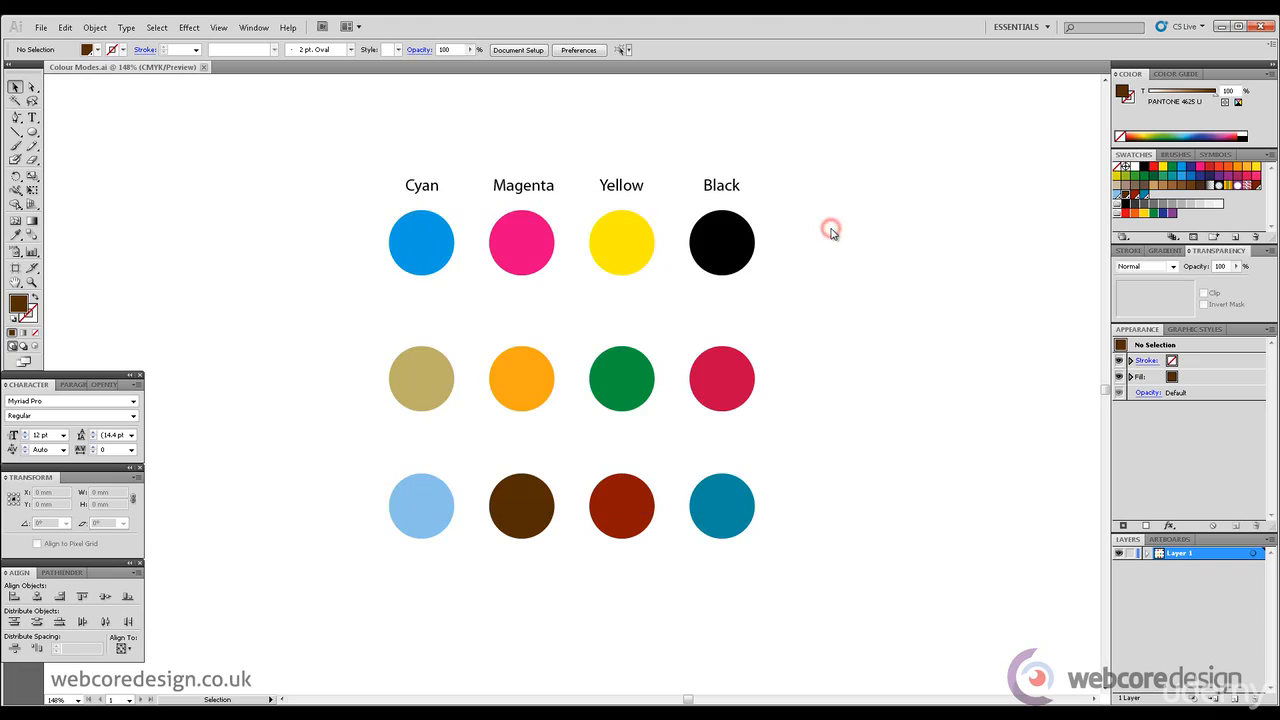
click(222, 28)
click(326, 226)
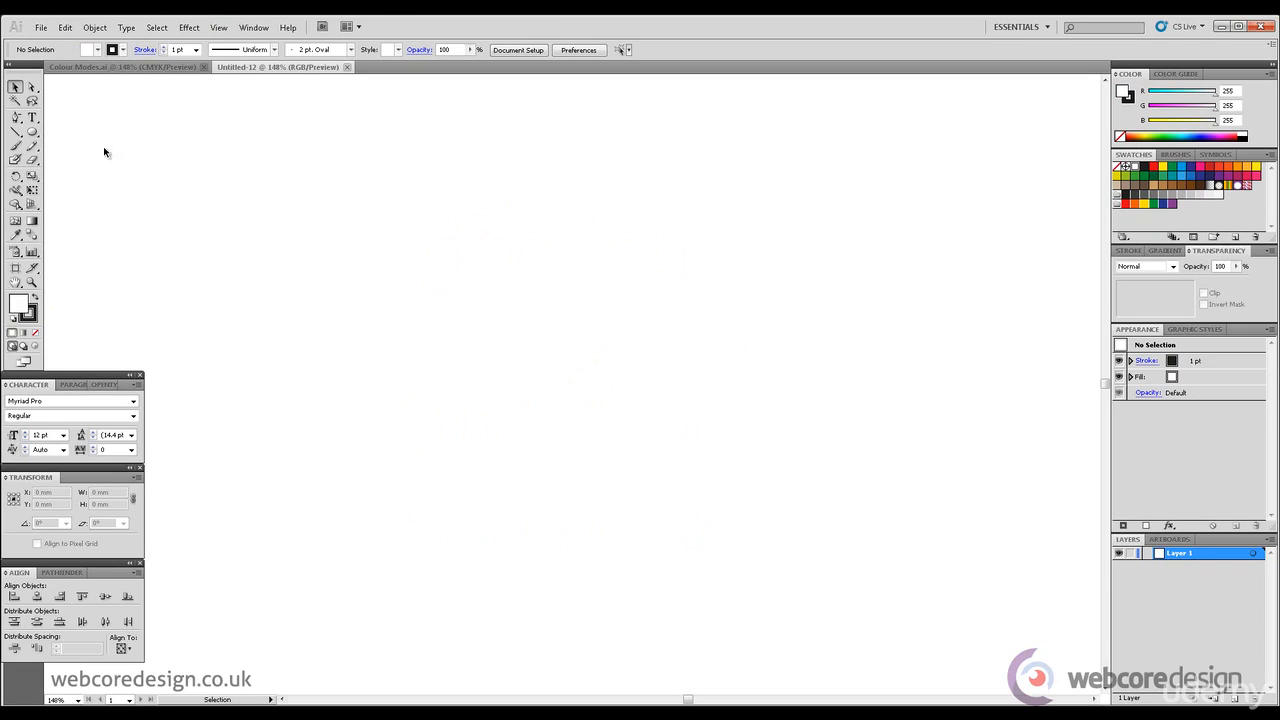
Draw a circle about 21.7 mm in diameter with no stroke and fill it with the dark blue swatch R 49, G 39, B 131.
click(34, 132)
click(28, 315)
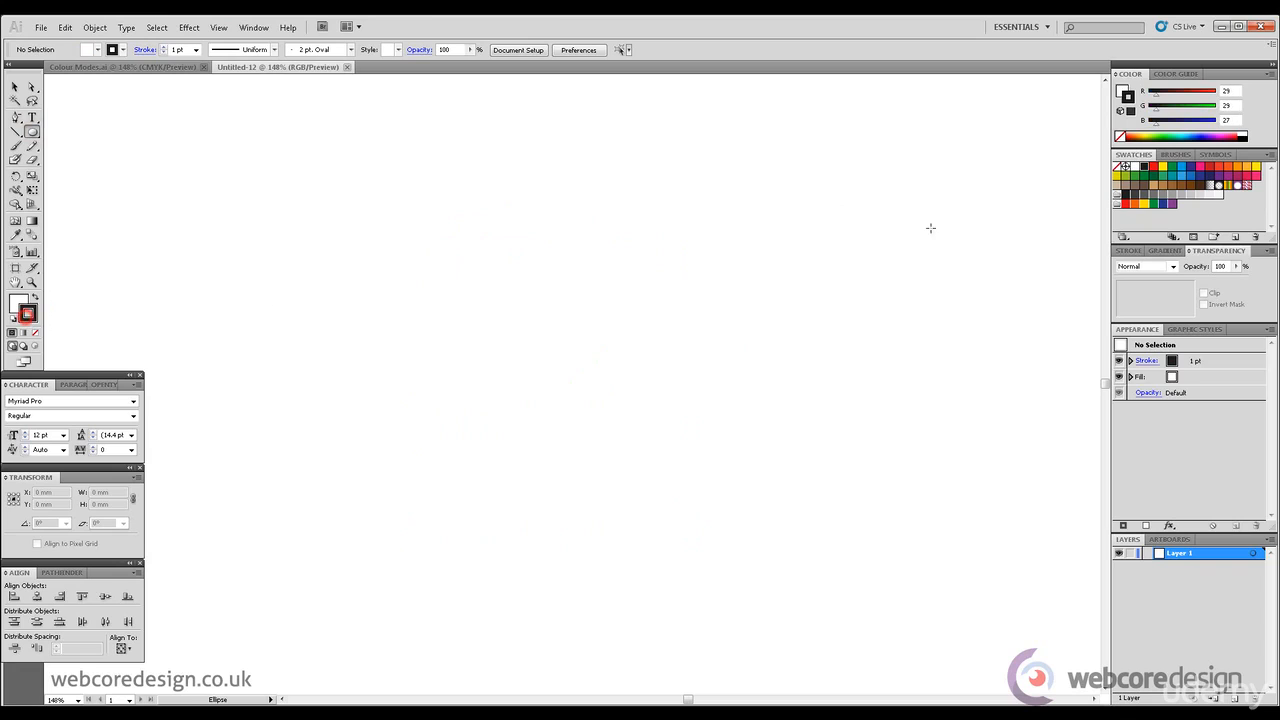
click(1117, 167)
click(16, 302)
drag(431, 283, 492, 326)
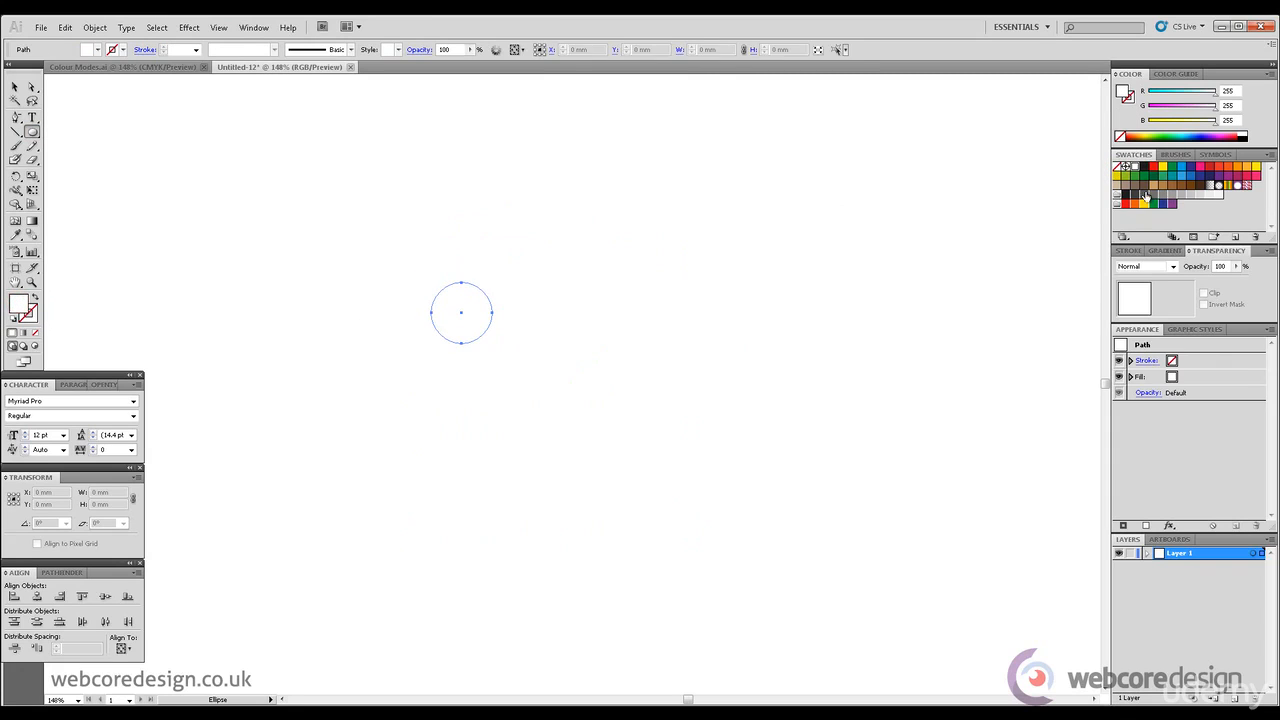
click(1191, 168)
Duplicate the dark blue circle twice horizontally to form a row of three, spaced about 33 mm apart between centres.
click(16, 88)
click(188, 155)
drag(473, 314, 566, 311)
drag(566, 310, 659, 311)
click(775, 252)
Recolour the first circle red with R 252, G 0, B 0 and the middle circle green with R 0, G 255, B 0.
click(450, 318)
mouse_move(1162, 95)
mouse_down()
mouse_move(1216, 98)
mouse_move(1146, 106)
mouse_up()
mouse_move(1182, 122)
mouse_down()
mouse_move(1150, 124)
mouse_move(1161, 135)
mouse_up()
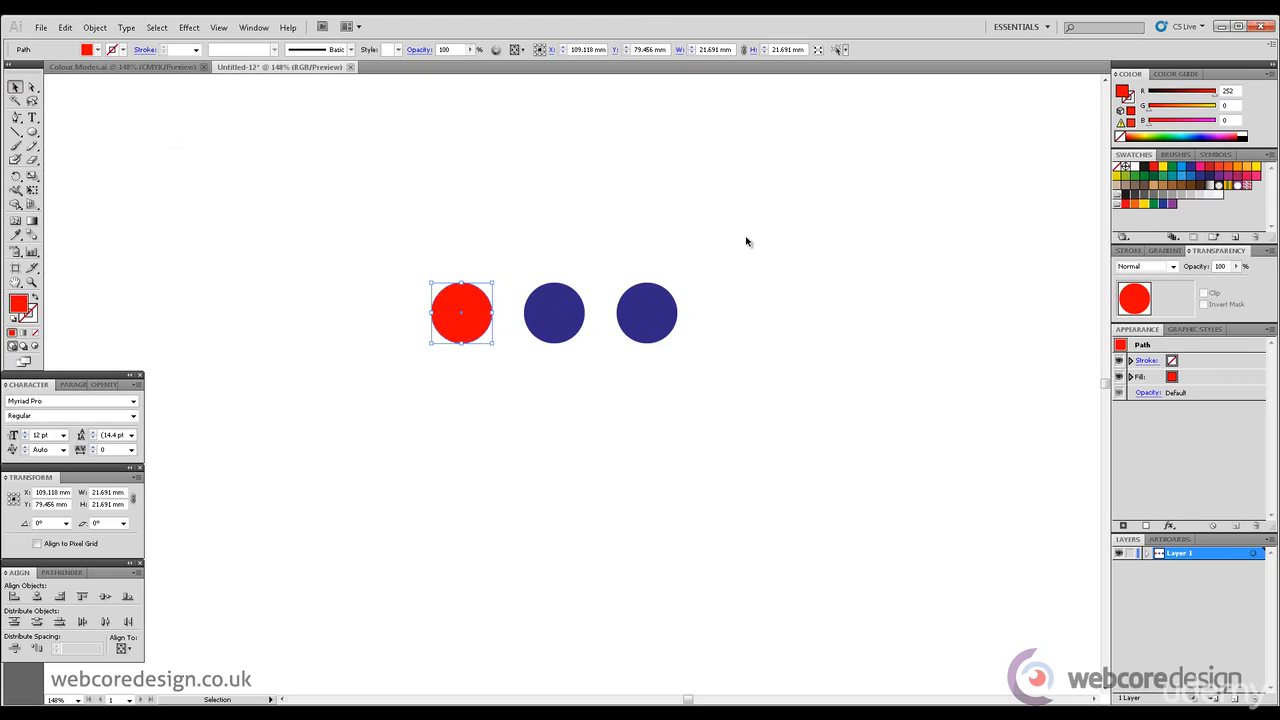
click(565, 318)
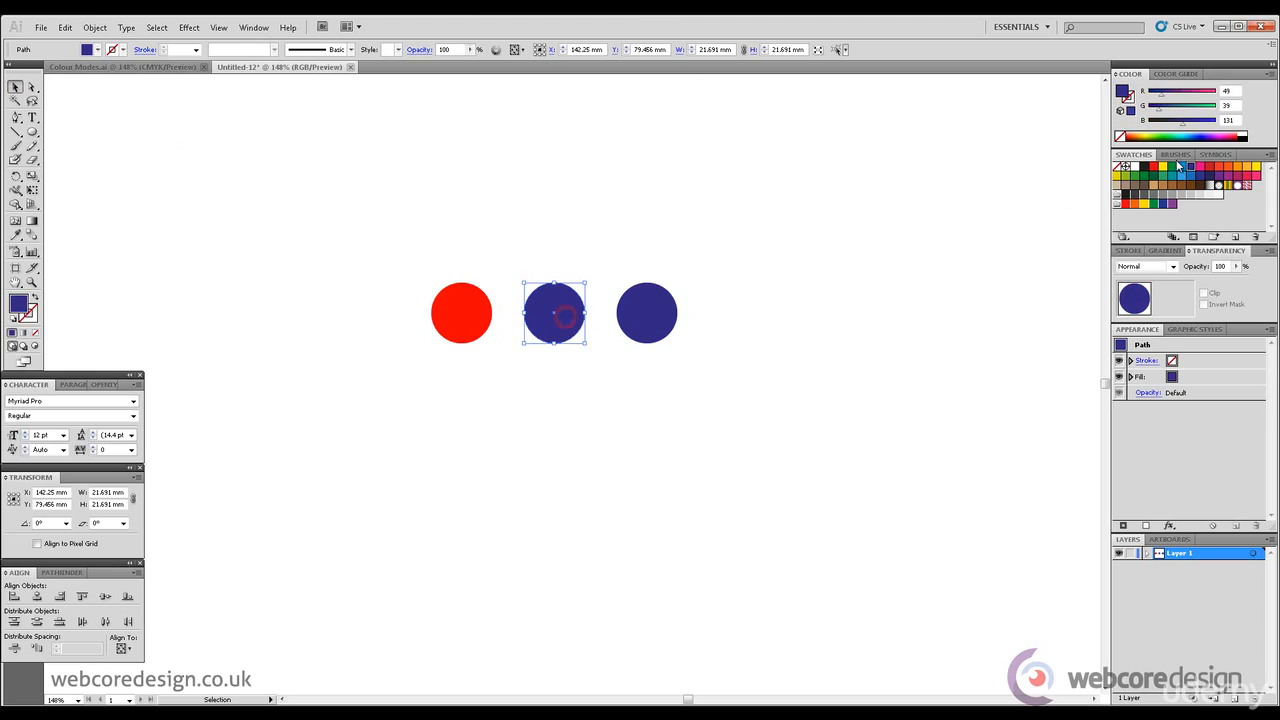
drag(1181, 120, 1222, 105)
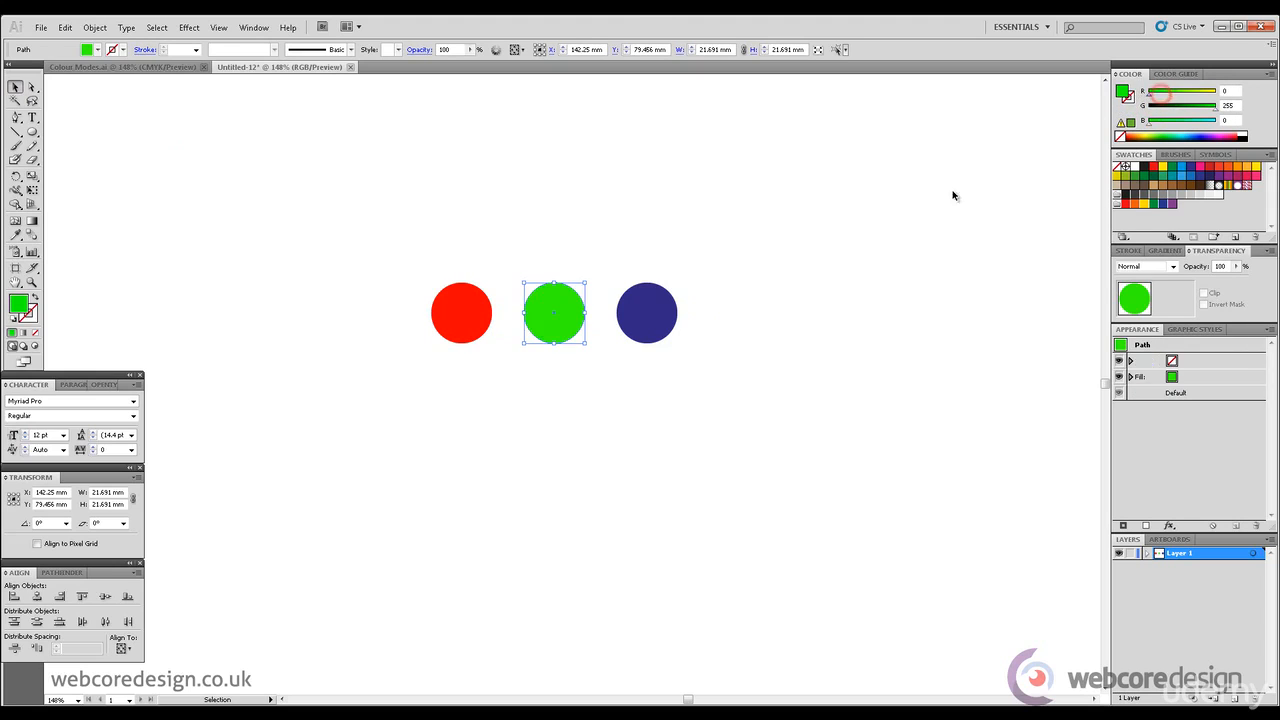
Recolour the third circle pure blue with R 0, G 0, B 255.
click(665, 320)
drag(1183, 121, 1147, 105)
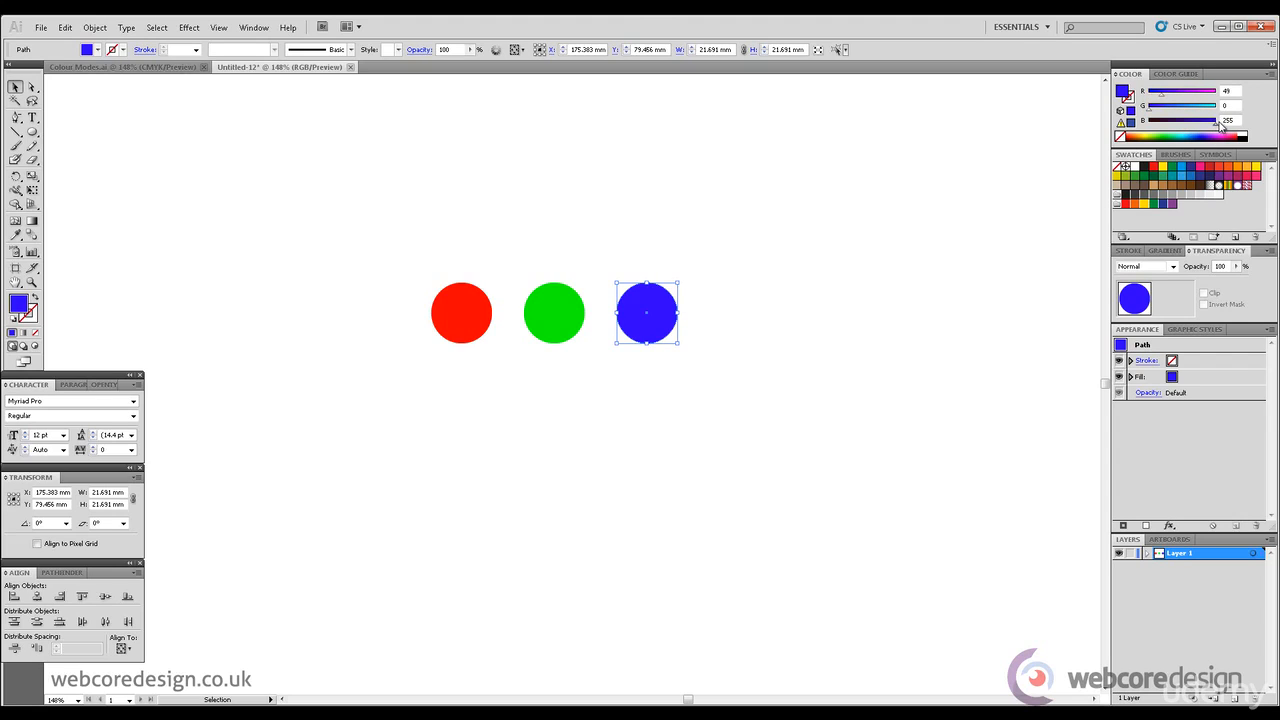
drag(1162, 93, 1148, 96)
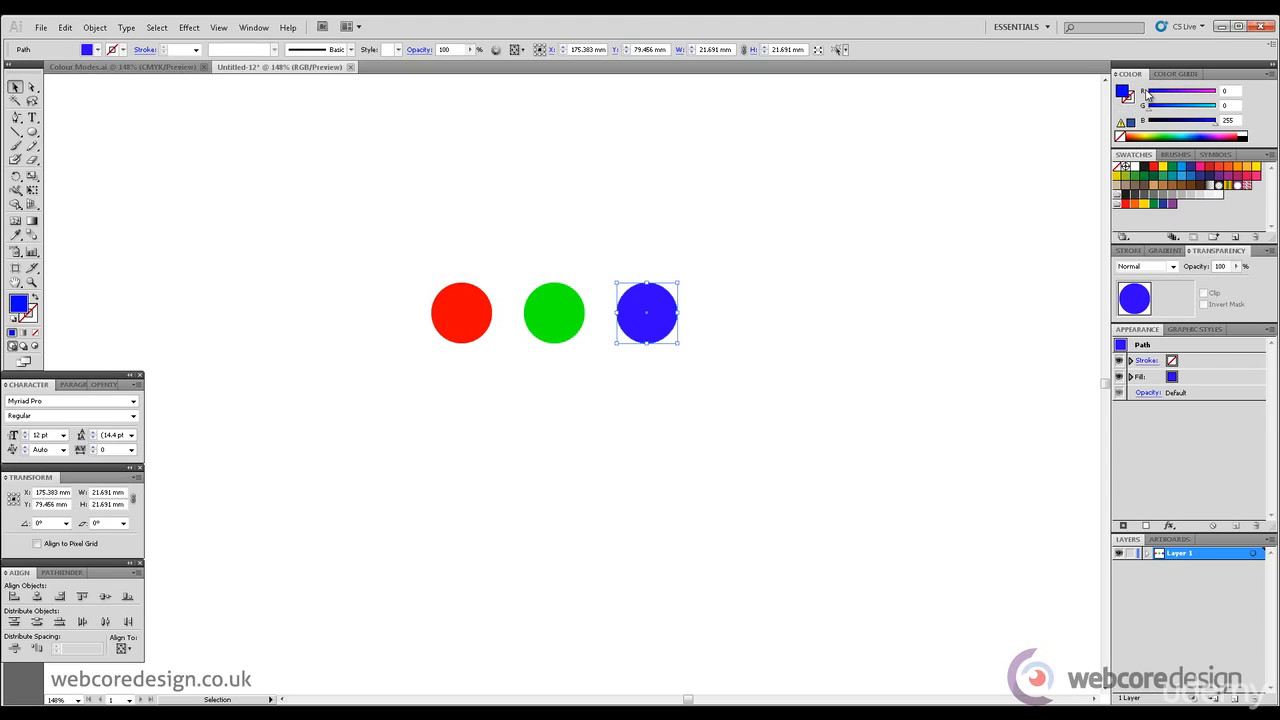
click(651, 212)
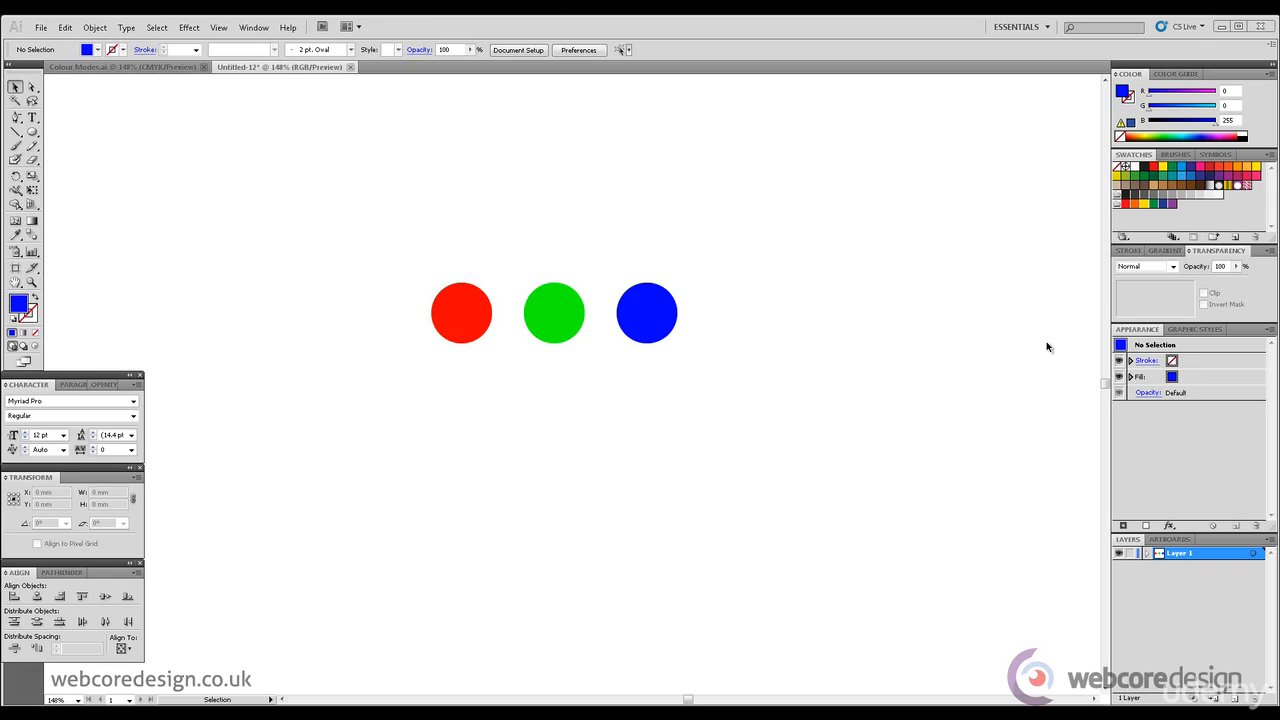
Check the blue circle's RGB values and return to the Colour Modes.ai document.
drag(857, 386, 366, 277)
click(696, 268)
click(641, 305)
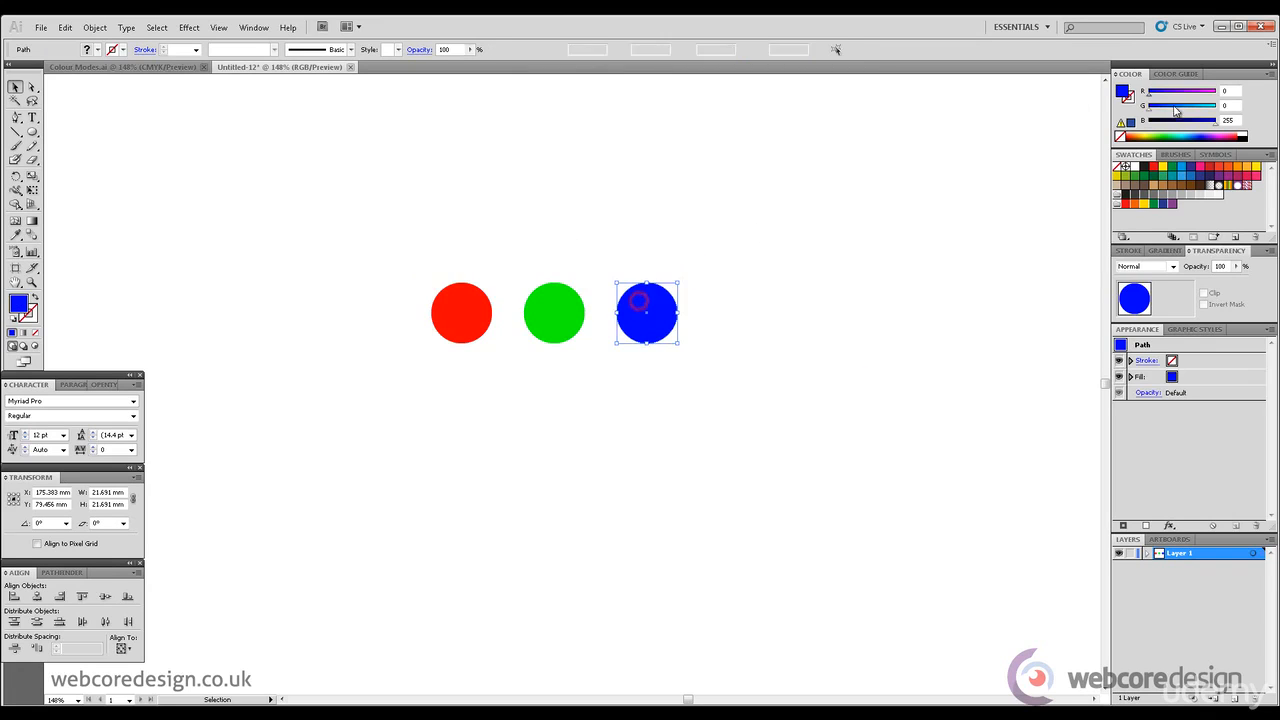
click(834, 309)
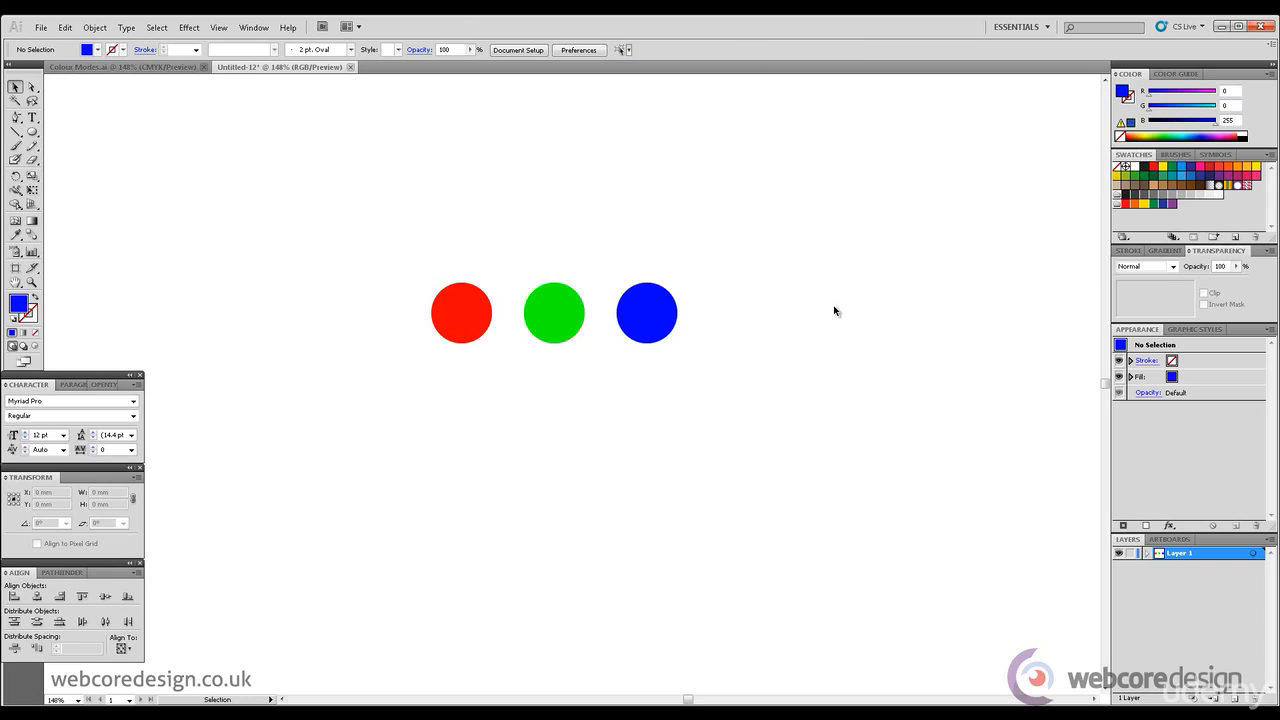
click(160, 68)
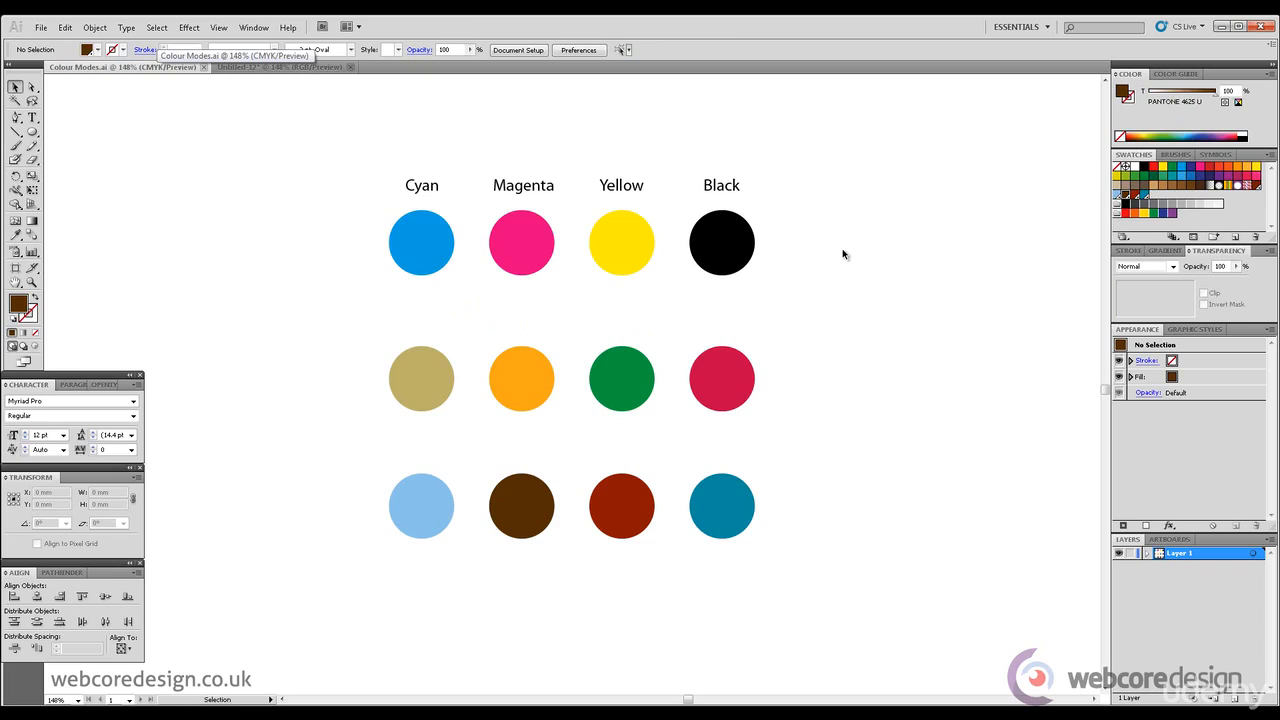